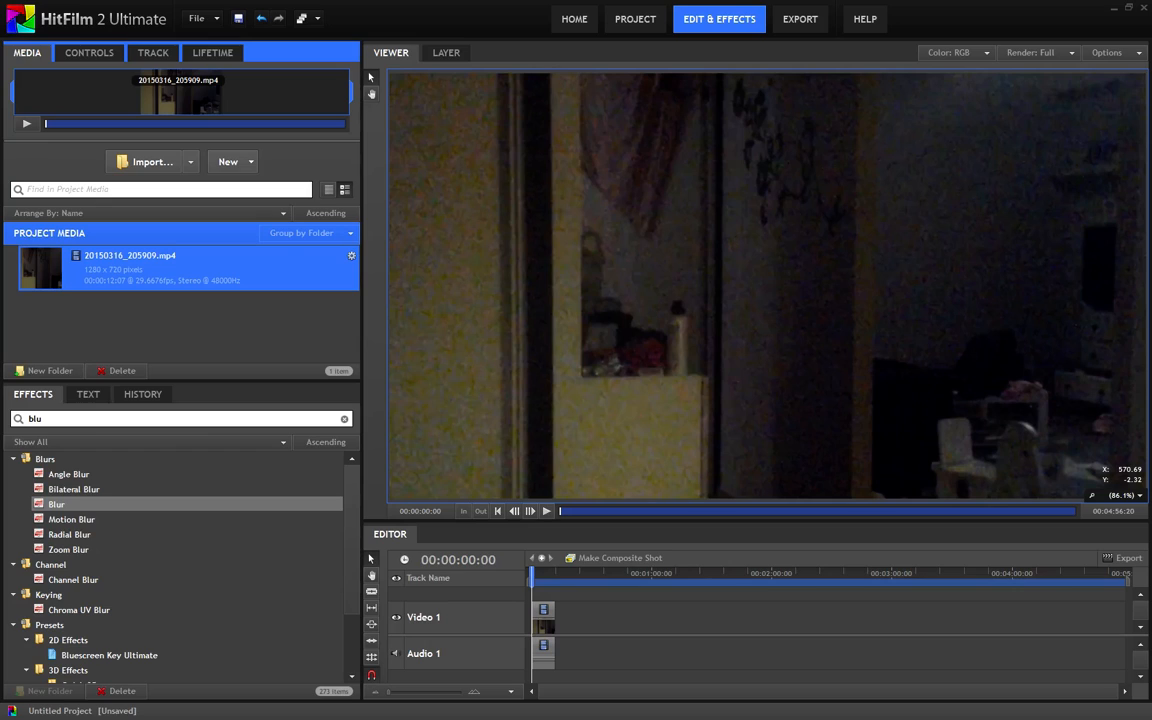
# Make a composite shot from the video clip on the timeline and duplicate its media layer twice
pyautogui.rightClick(545, 624)
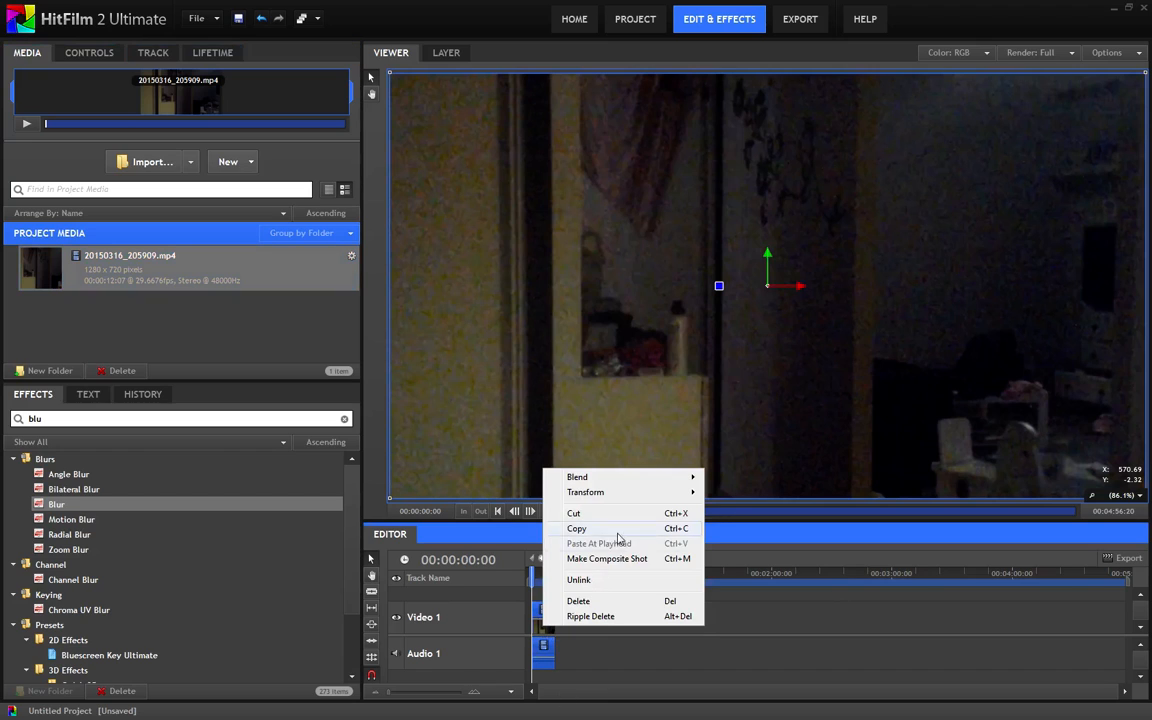
pyautogui.click(592, 560)
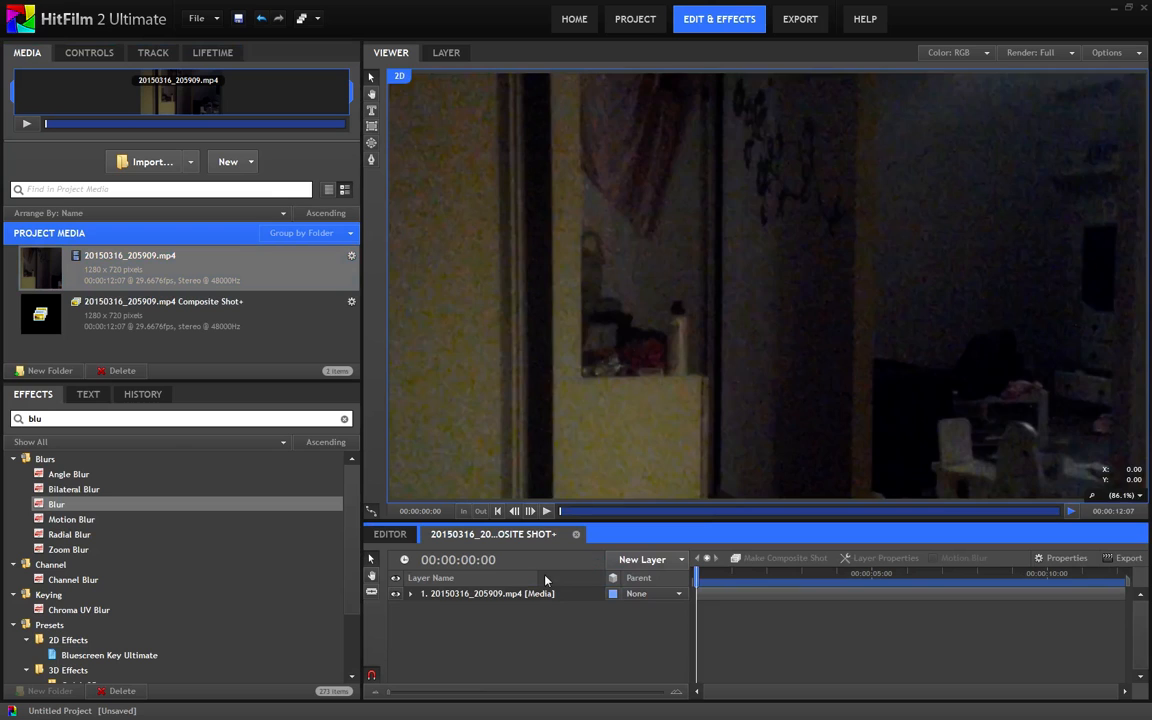
pyautogui.click(457, 596)
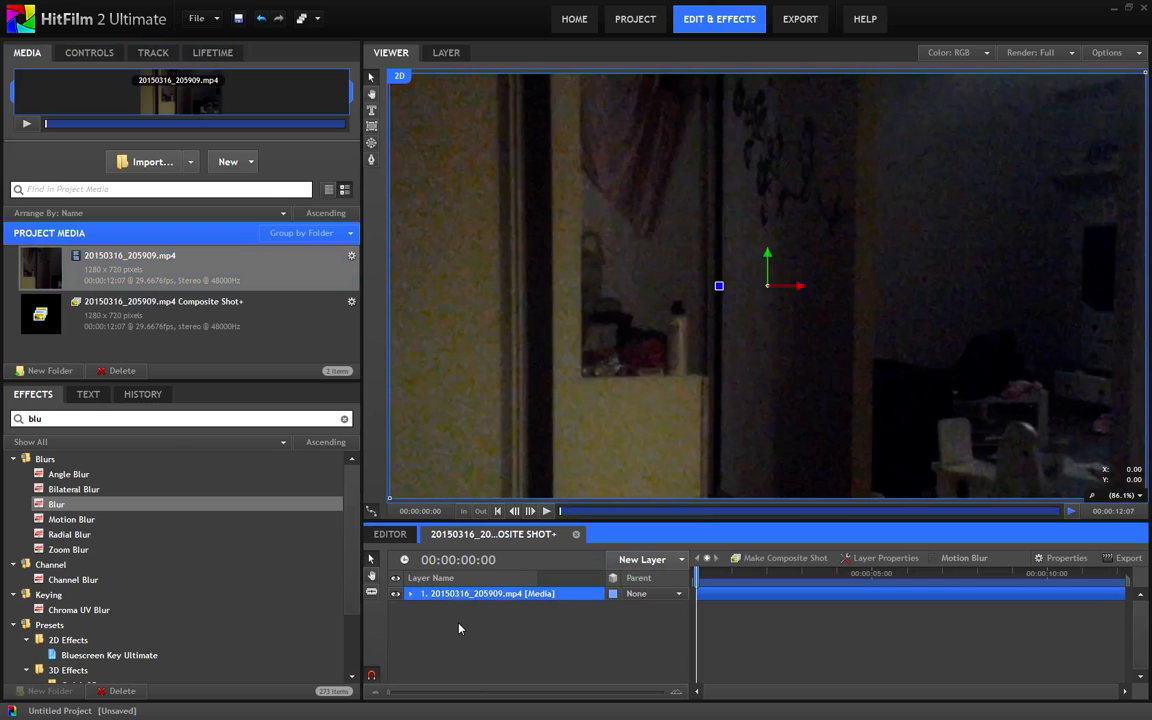
pyautogui.hotkey('ctrl', 'd')
pyautogui.hotkey('ctrl', 'd')
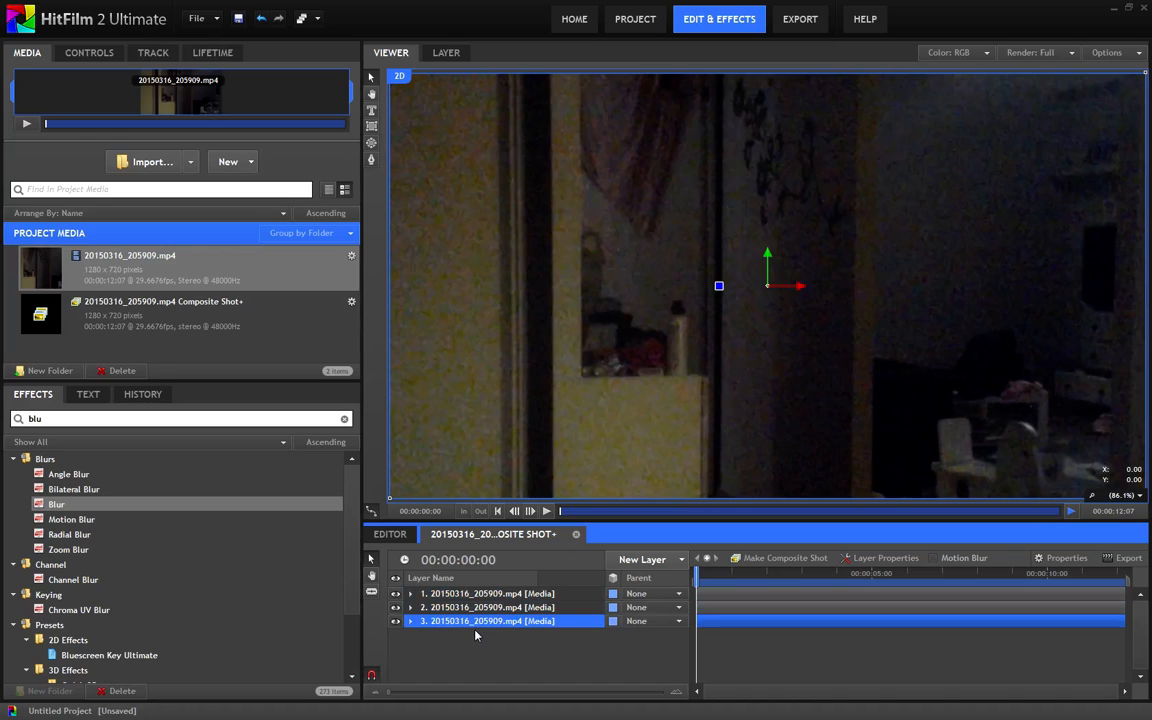
# Hide the upper two layers and apply the Find Edges effect to the third layer
pyautogui.click(87, 402)
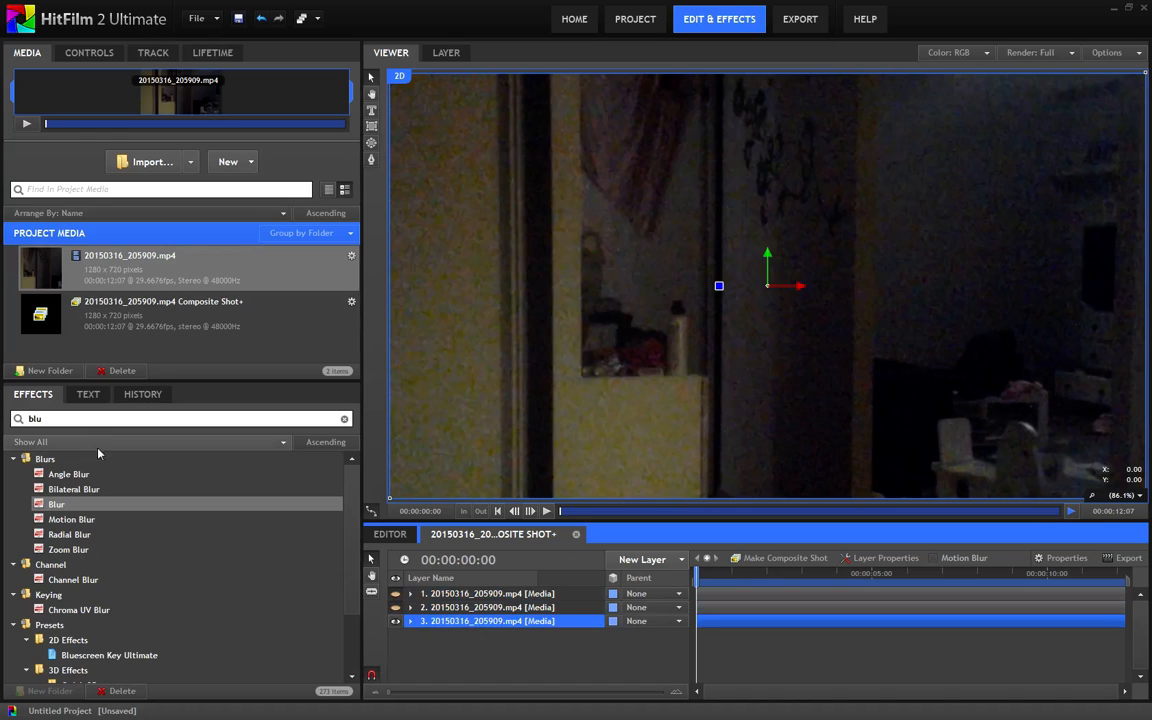
pyautogui.moveTo(106, 421); pyautogui.dragTo(1, 422)
pyautogui.write('find')
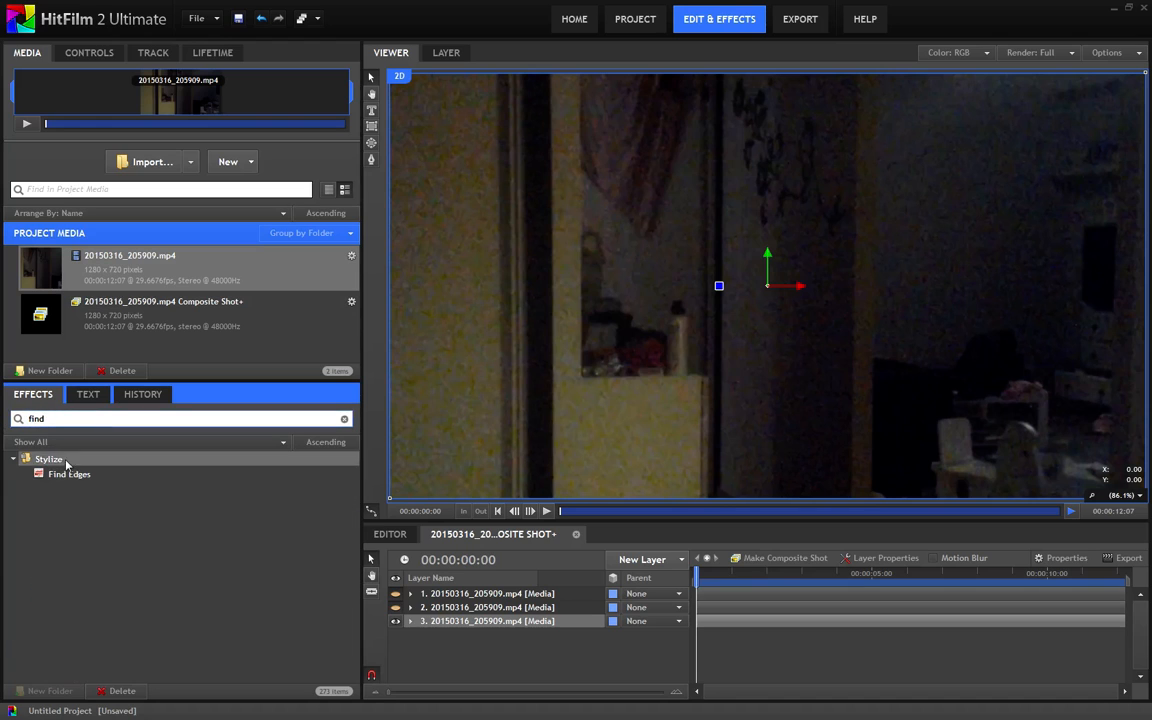
pyautogui.moveTo(69, 474); pyautogui.dragTo(457, 627)
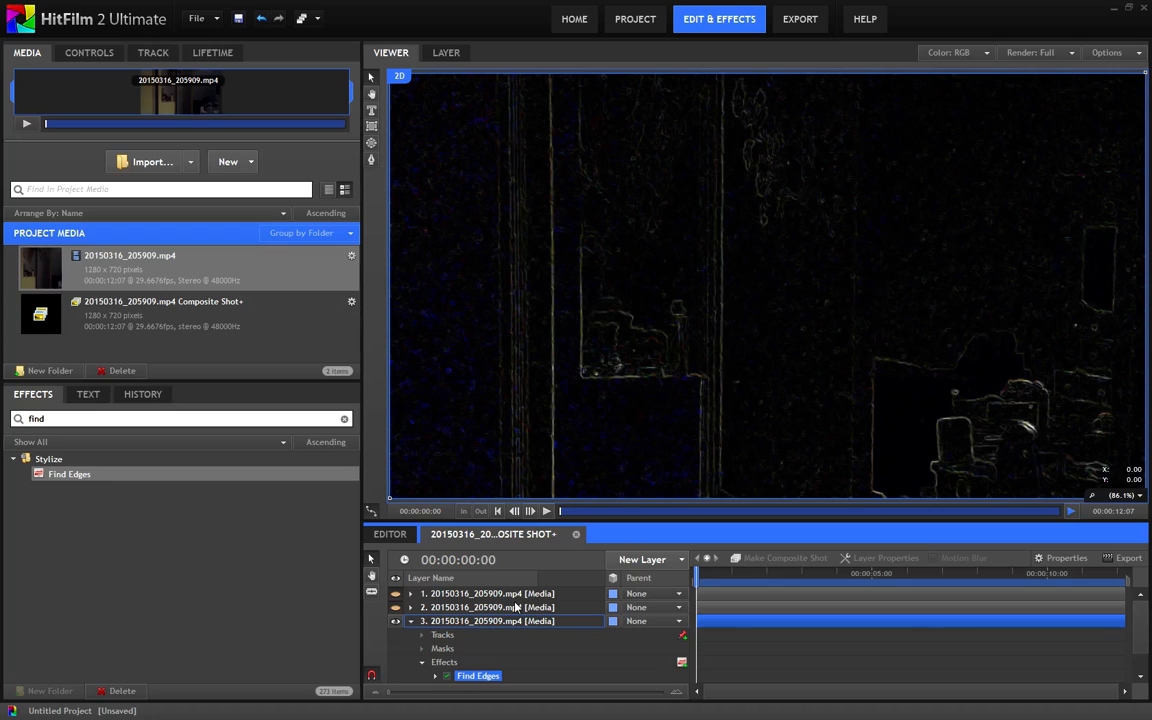
# Enable Invert on the third layer's Find Edges effect
pyautogui.scroll(-1, 430, 640)
pyautogui.click(435, 649)
pyautogui.scroll(-1, 470, 650)
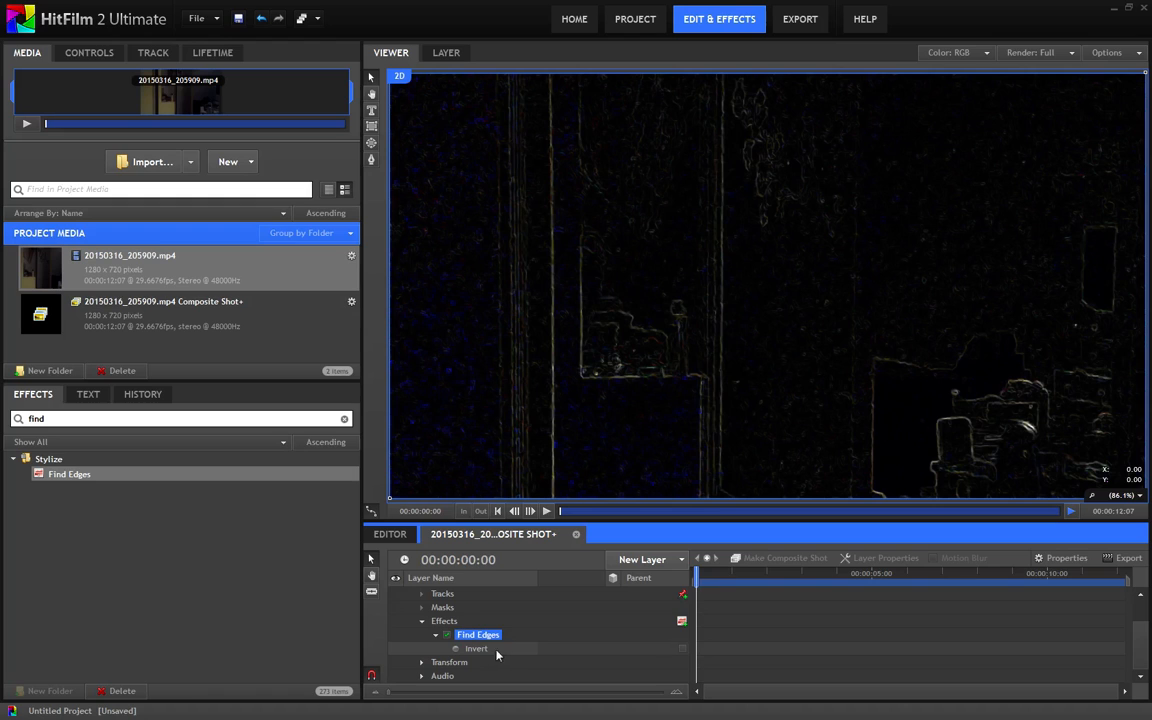
pyautogui.click(682, 650)
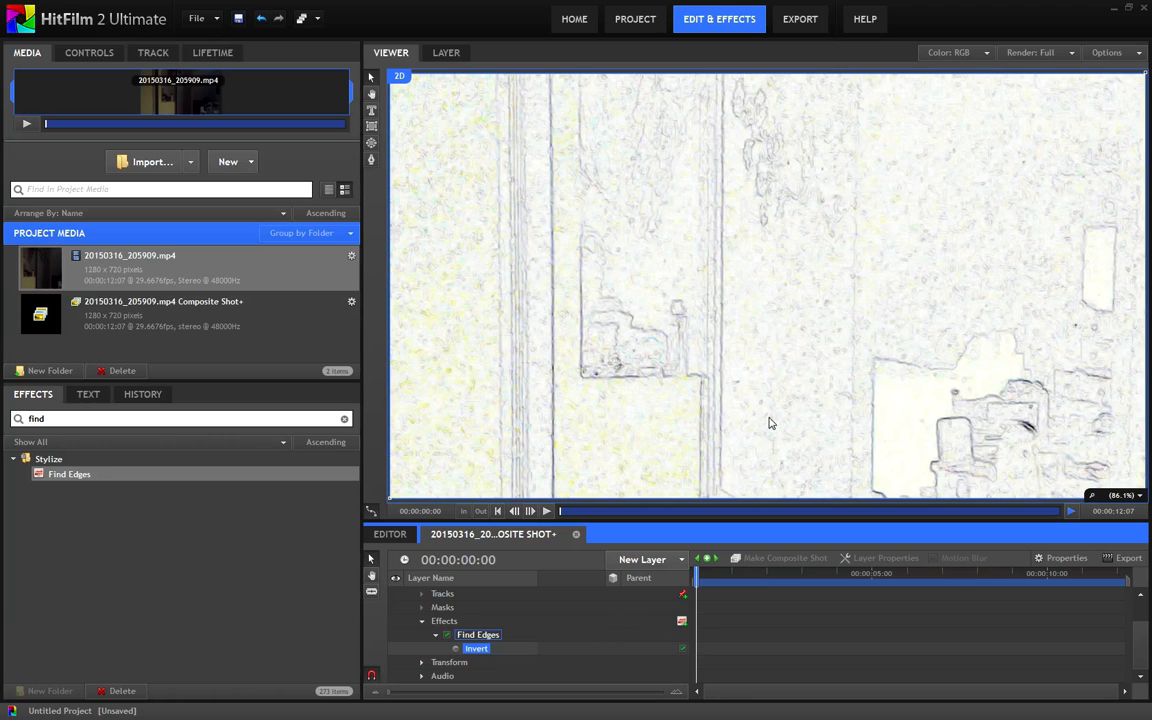
# Add a Blur effect to the third layer, ahead of Find Edges in the effect order, to soften the noise
pyautogui.scroll(2, 890, 287)
pyautogui.scroll(1, 898, 284)
pyautogui.moveTo(941, 183); pyautogui.dragTo(900, 177)
pyautogui.moveTo(690, 288); pyautogui.dragTo(805, 270)
pyautogui.moveTo(1060, 172); pyautogui.dragTo(713, 289)
pyautogui.click(435, 588)
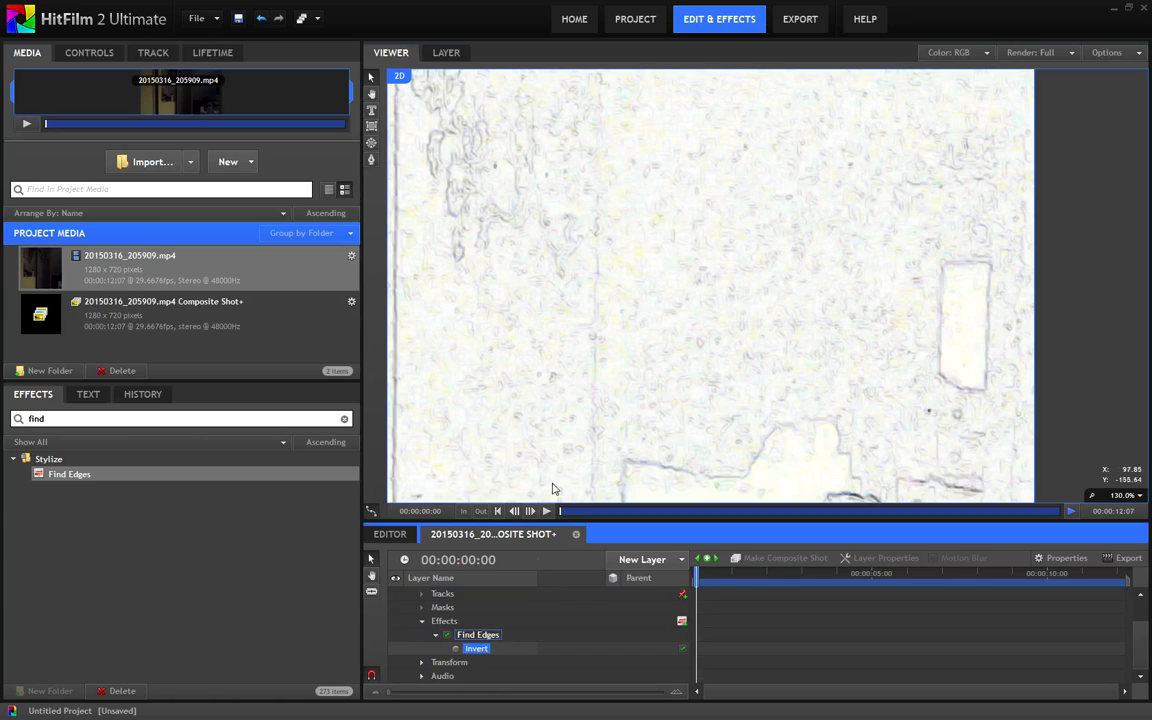
pyautogui.moveTo(49, 420); pyautogui.dragTo(3, 421)
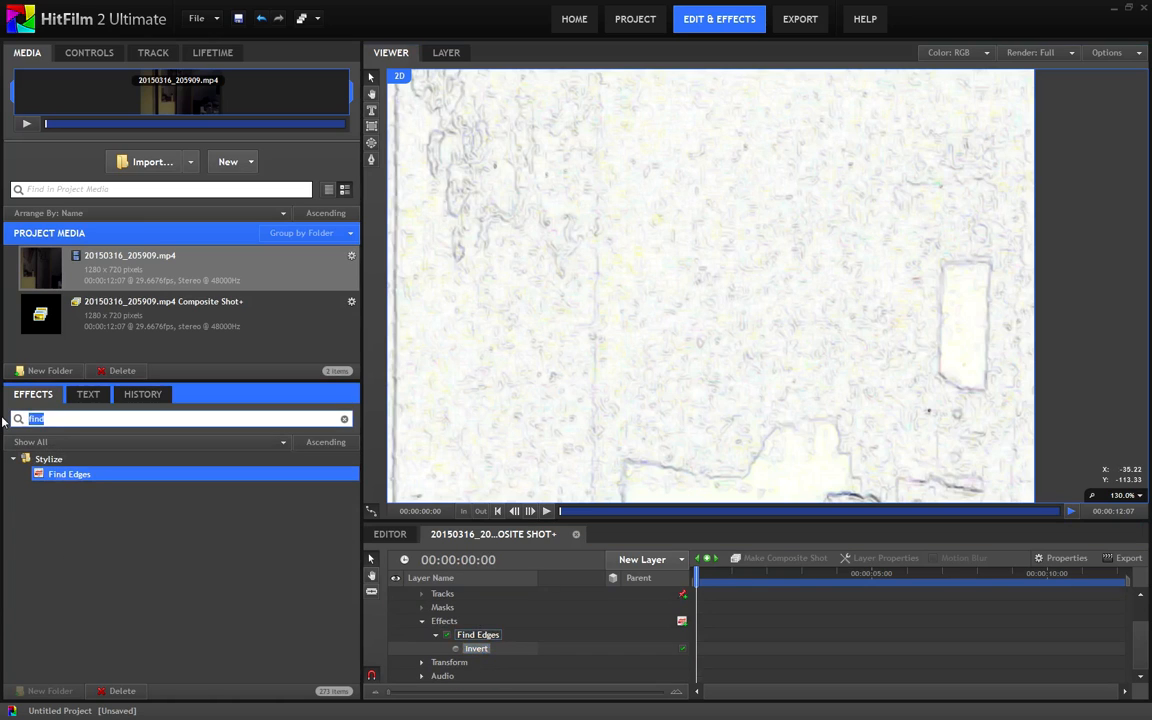
pyautogui.press('BackSpace')
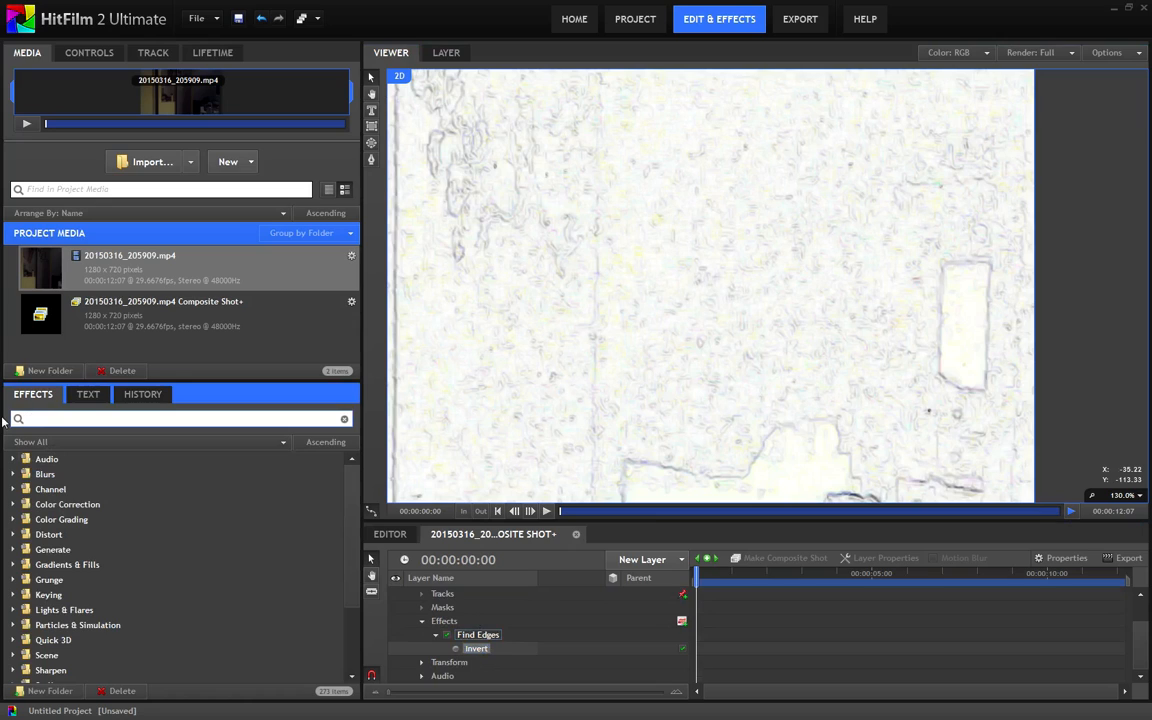
pyautogui.write('blur')
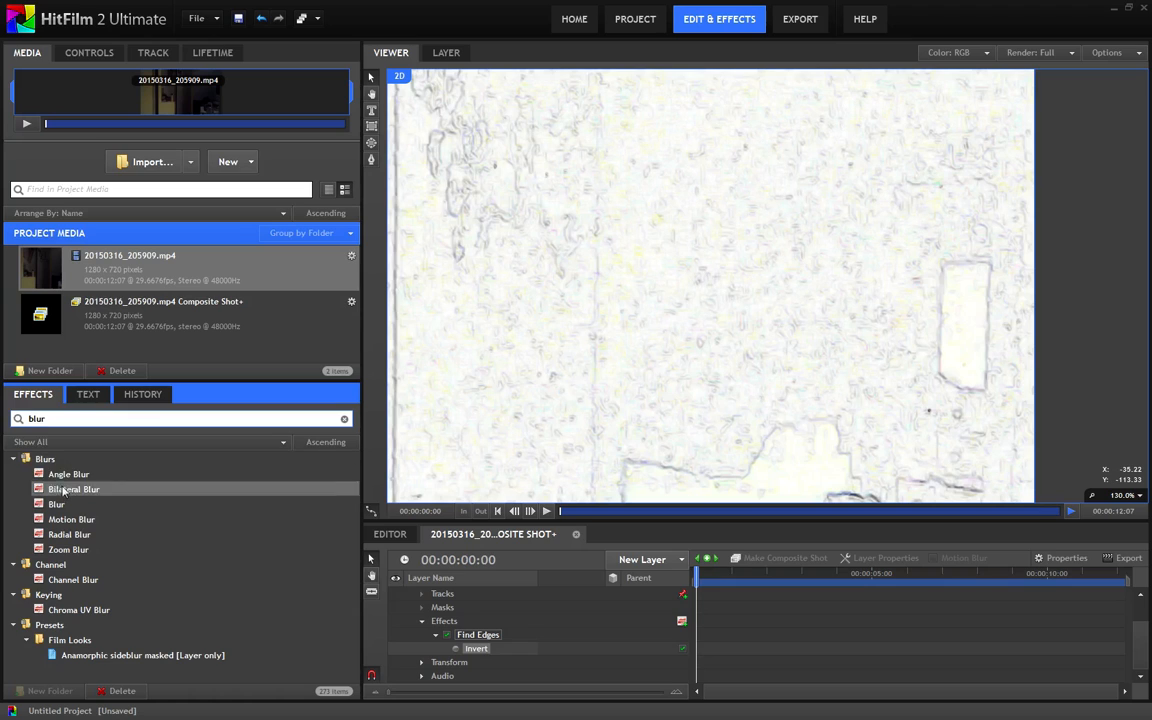
pyautogui.moveTo(56, 504); pyautogui.dragTo(459, 632)
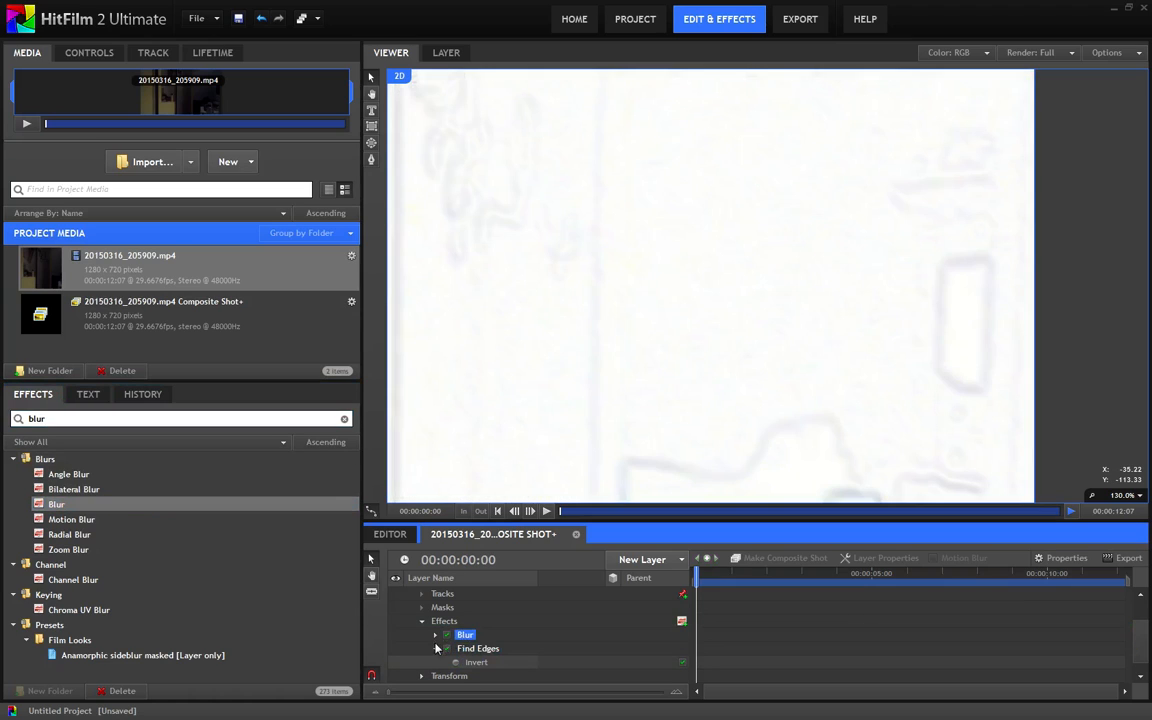
# Add the Crush Blacks & Whites effect after Find Edges on the third layer and set its Black value to 0.95
pyautogui.click(435, 651)
pyautogui.scroll(-5, 564, 434)
pyautogui.moveTo(565, 430); pyautogui.dragTo(743, 353)
pyautogui.scroll(-1, 729, 357)
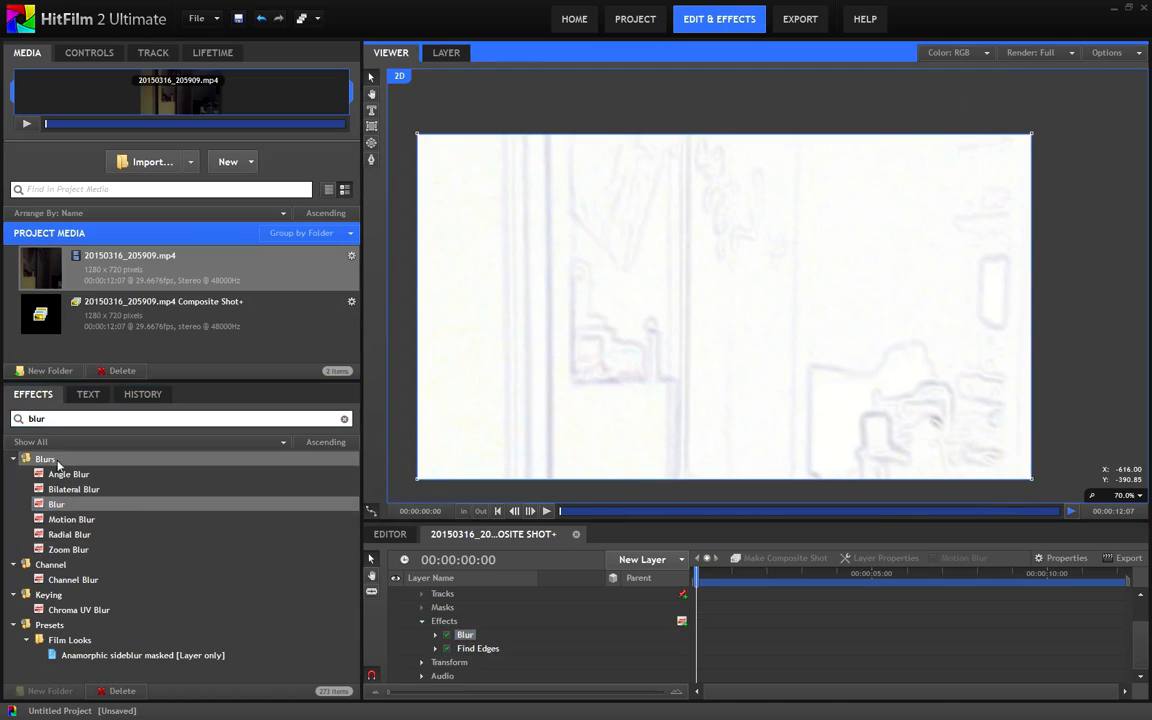
pyautogui.doubleClick(78, 421)
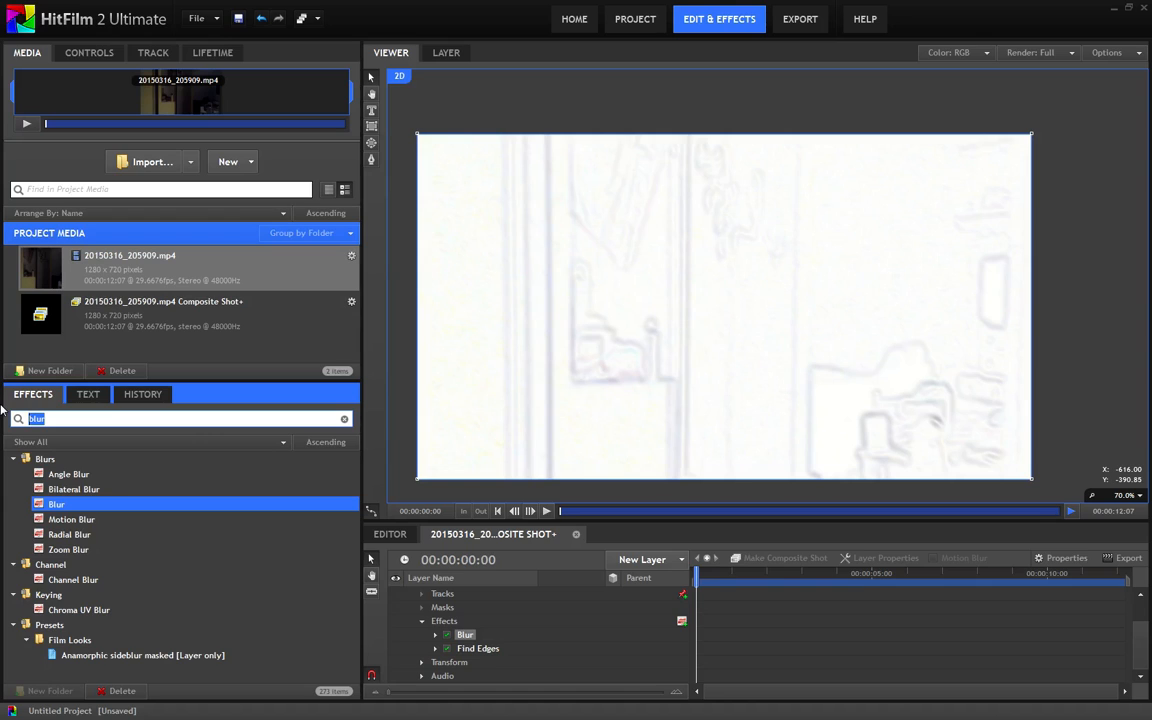
pyautogui.write('crush')
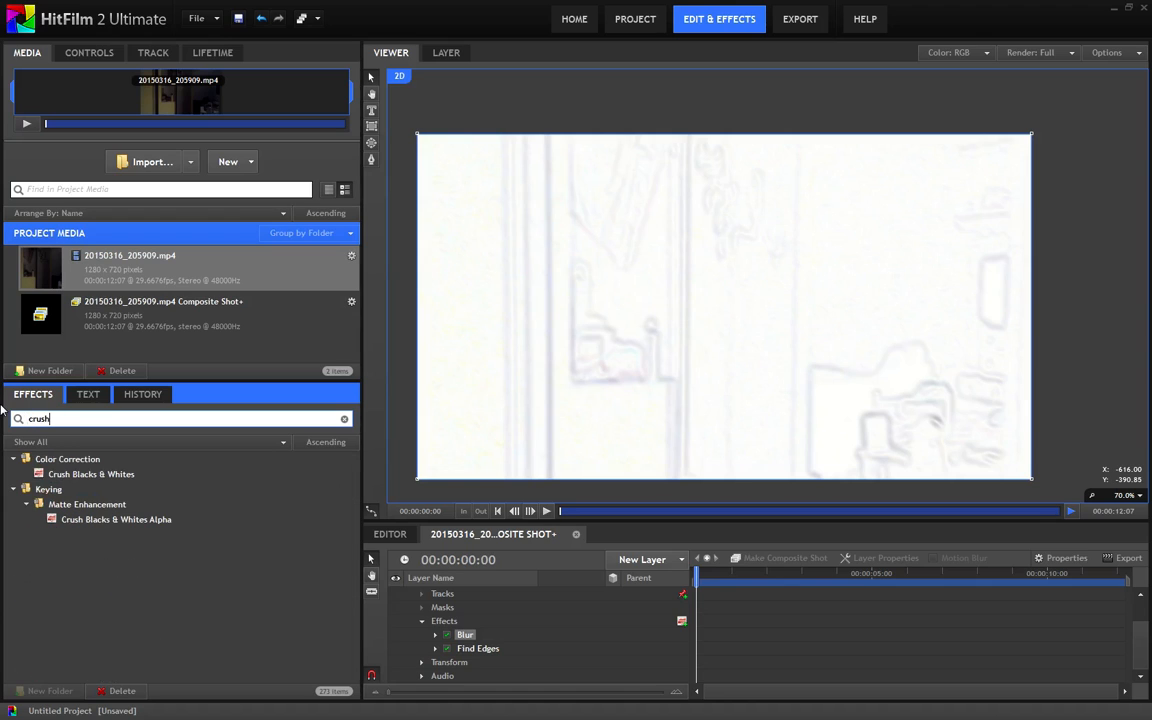
pyautogui.moveTo(90, 474); pyautogui.dragTo(460, 667)
pyautogui.click(435, 662)
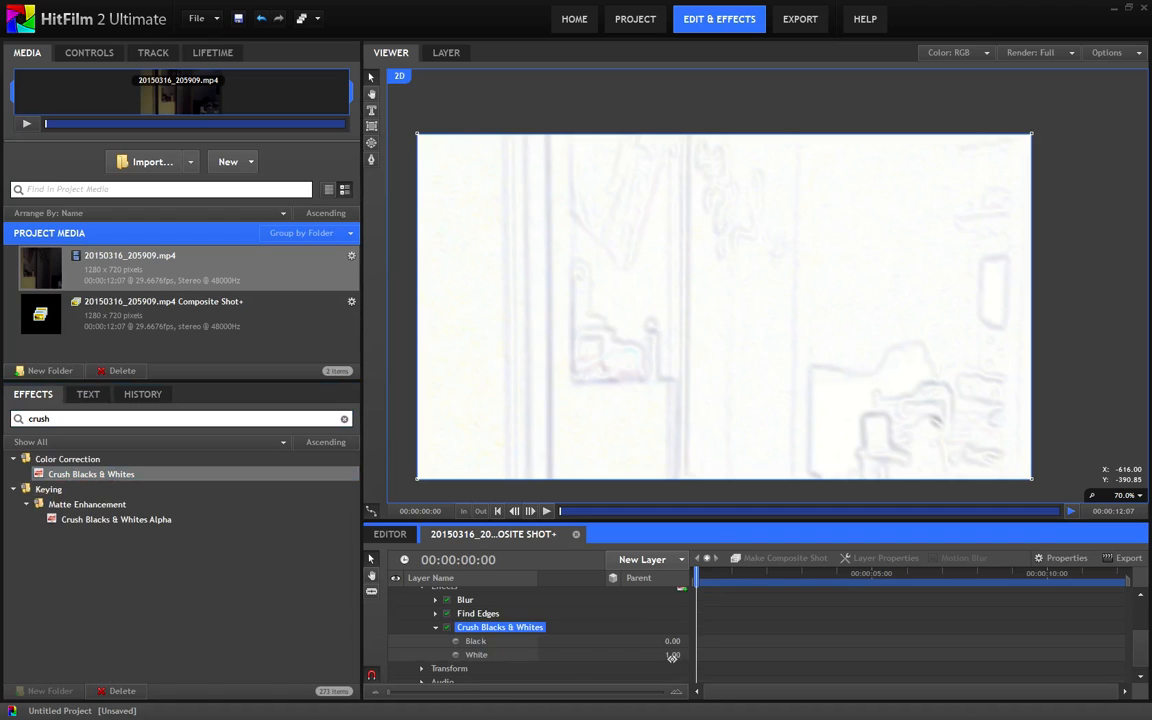
pyautogui.moveTo(673, 640); pyautogui.dragTo(738, 638)
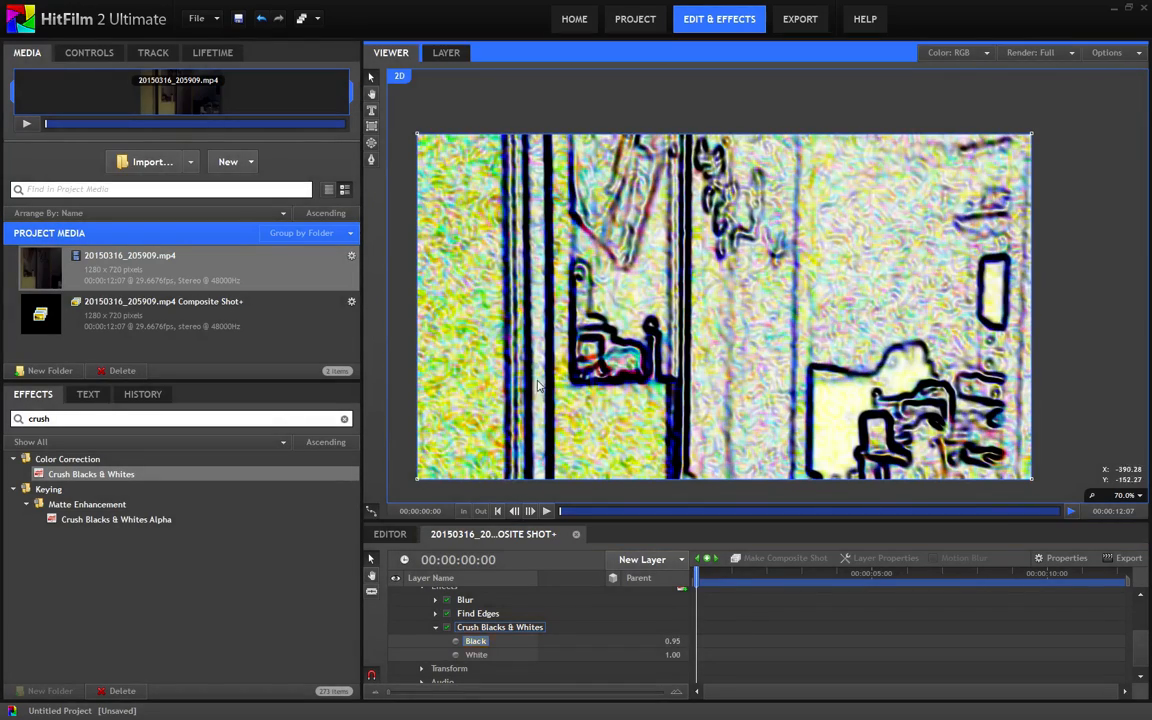
# Compare the crushed outlines with the original footage by showing the upper two layers and hiding them again
pyautogui.scroll(4, 555, 321)
pyautogui.moveTo(569, 300); pyautogui.dragTo(686, 324)
pyautogui.scroll(2, 459, 657)
pyautogui.click(395, 608)
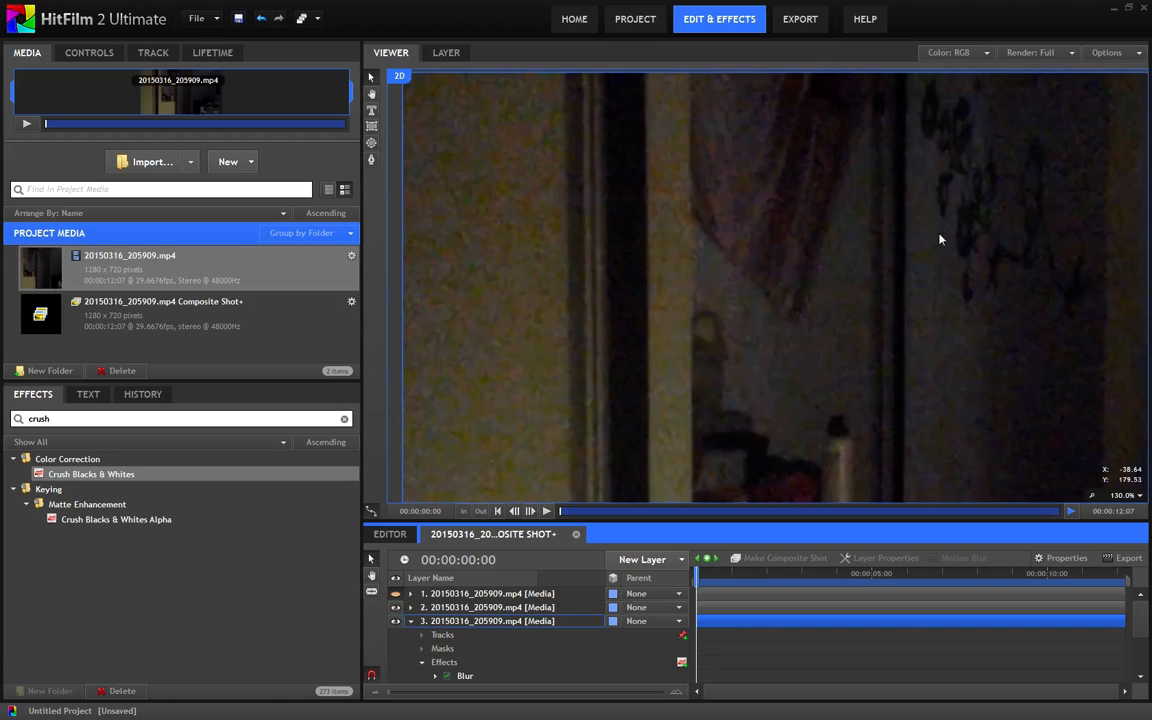
pyautogui.click(397, 595)
pyautogui.click(397, 607)
pyautogui.moveTo(970, 188); pyautogui.dragTo(800, 286)
pyautogui.moveTo(895, 289); pyautogui.dragTo(650, 152)
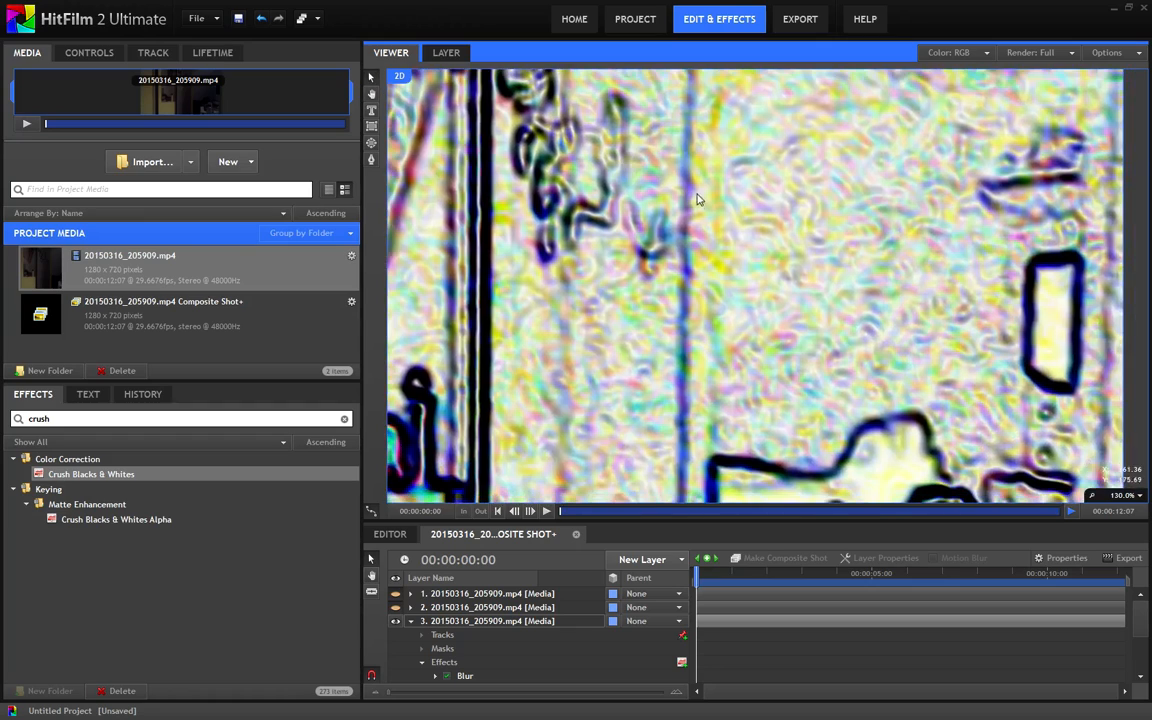
pyautogui.scroll(-2, 694, 203)
pyautogui.moveTo(694, 208); pyautogui.dragTo(807, 212)
pyautogui.scroll(-3, 807, 214)
pyautogui.moveTo(698, 290); pyautogui.dragTo(737, 302)
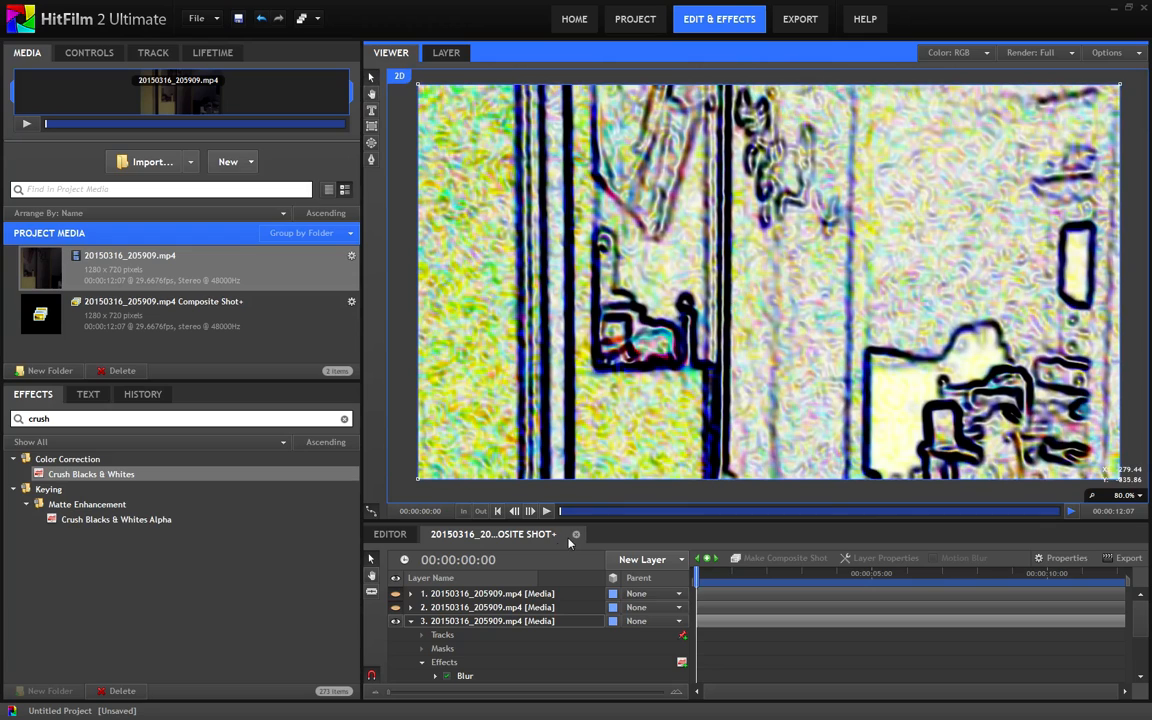
# Add a Luminance Key effect after Crush Blacks & Whites on the third layer
pyautogui.scroll(-2, 474, 647)
pyautogui.click(474, 647)
pyautogui.moveTo(61, 419); pyautogui.dragTo(2, 421)
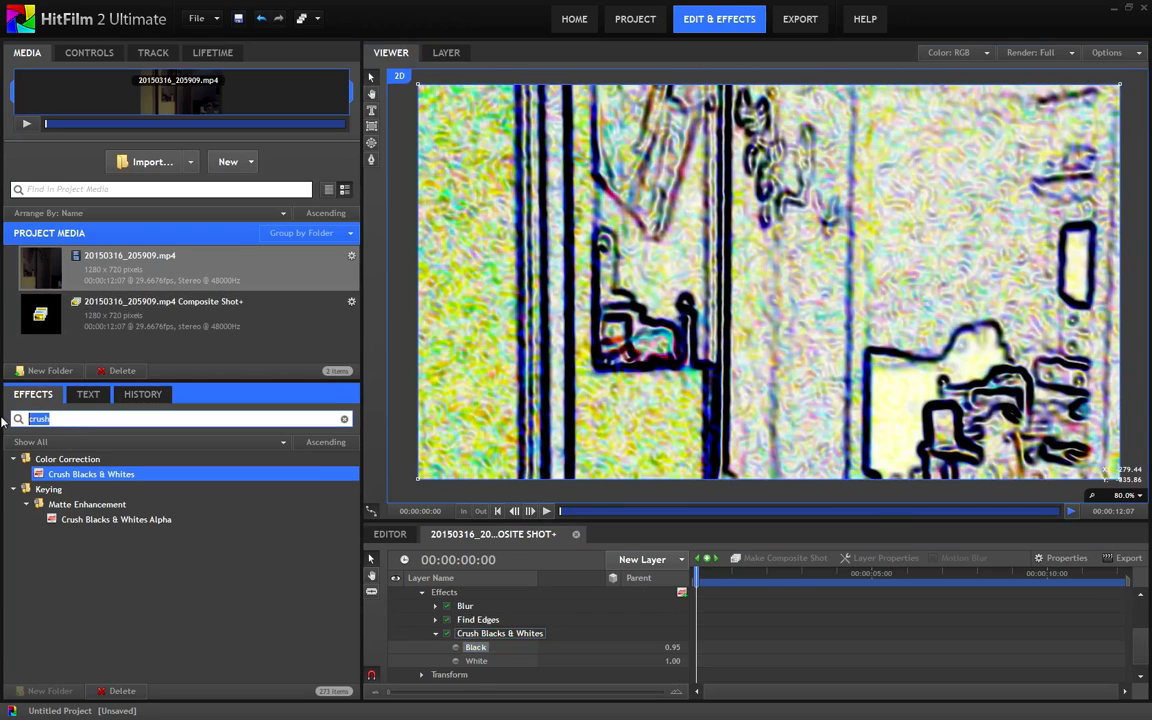
pyautogui.press('BackSpace')
pyautogui.write('lum')
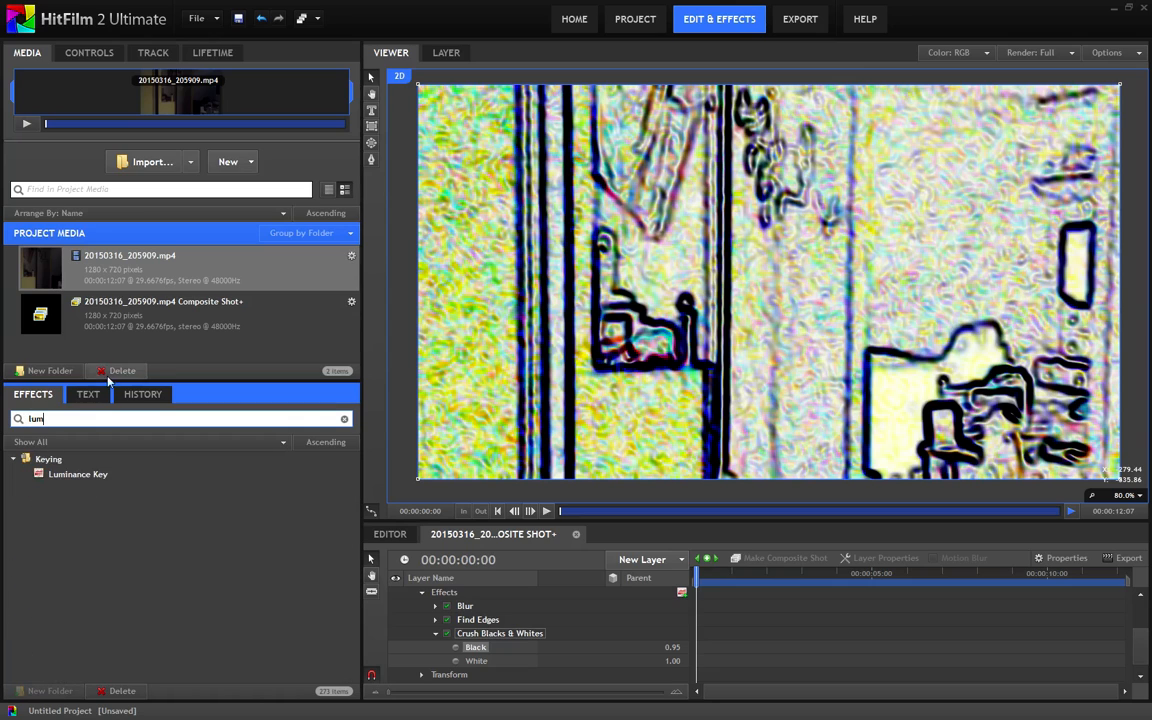
pyautogui.moveTo(80, 473); pyautogui.dragTo(592, 648)
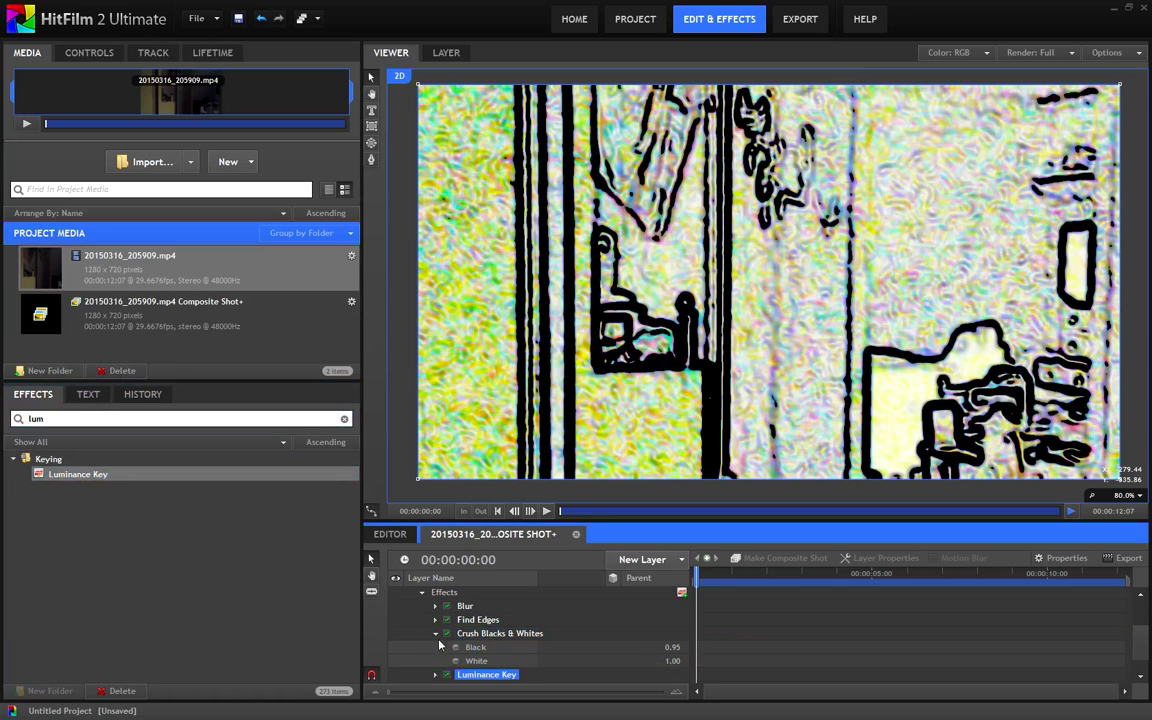
# Set the Luminance Key's Threshold to 0.56 and its Tolerance to 0.28
pyautogui.click(436, 634)
pyautogui.click(436, 650)
pyautogui.scroll(-2, 438, 620)
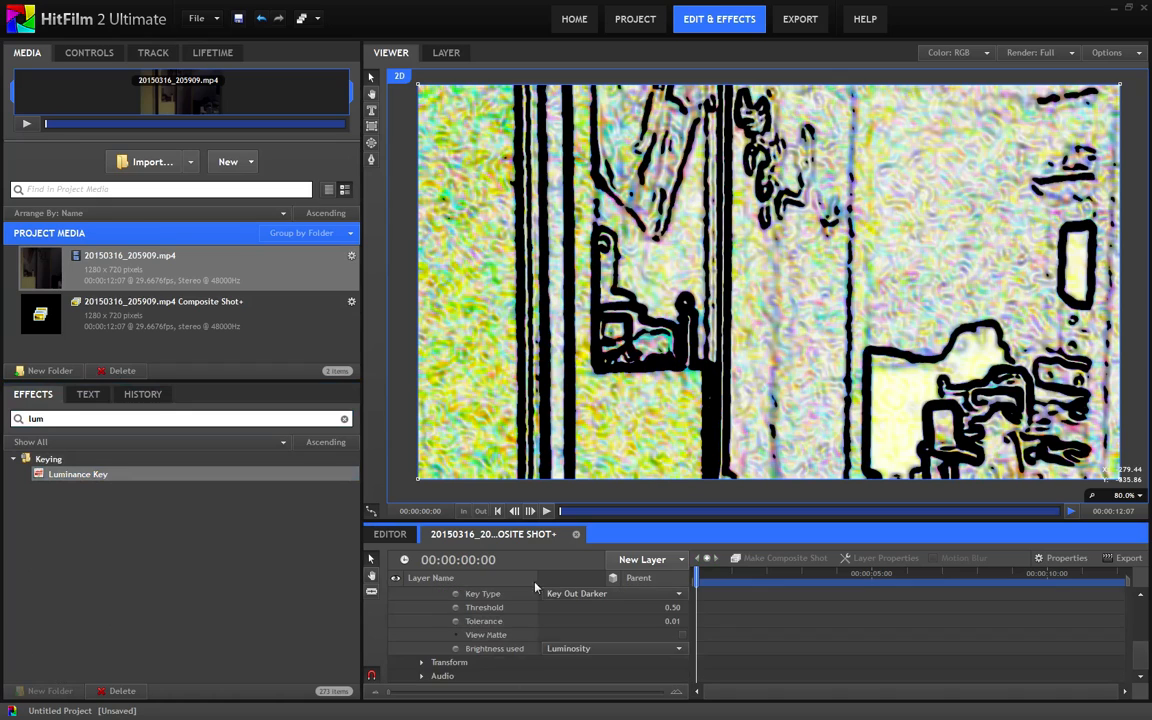
pyautogui.click(592, 405)
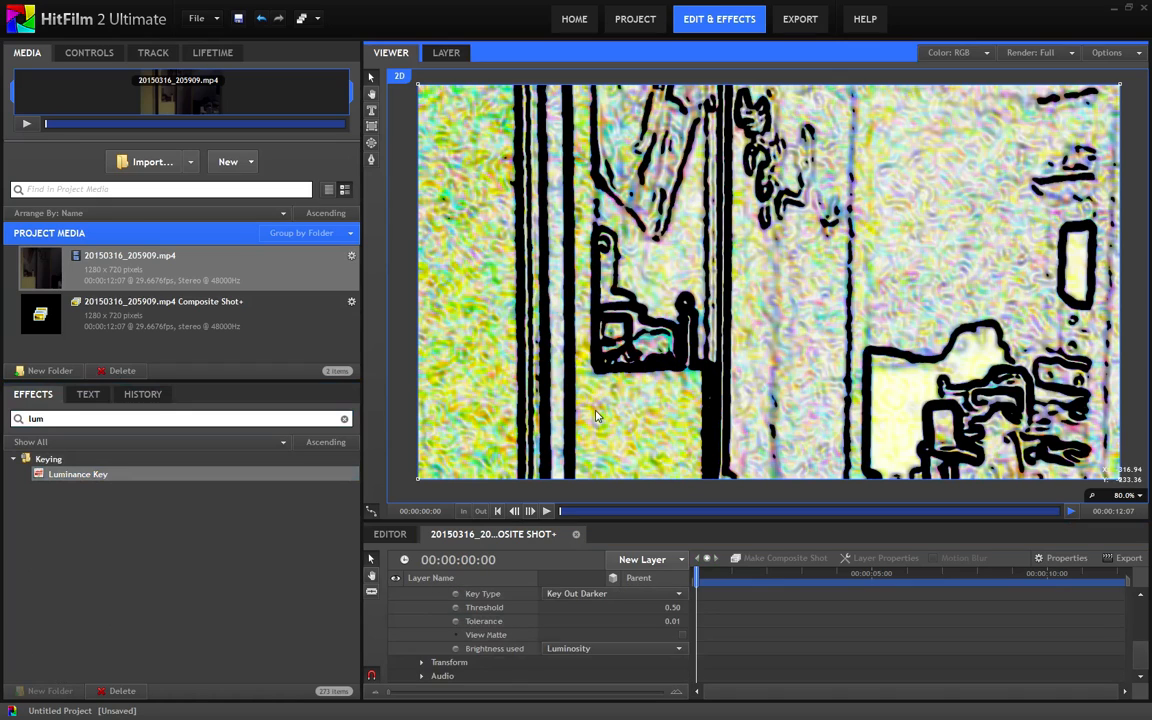
pyautogui.click(676, 621)
pyautogui.moveTo(676, 607); pyautogui.dragTo(682, 607)
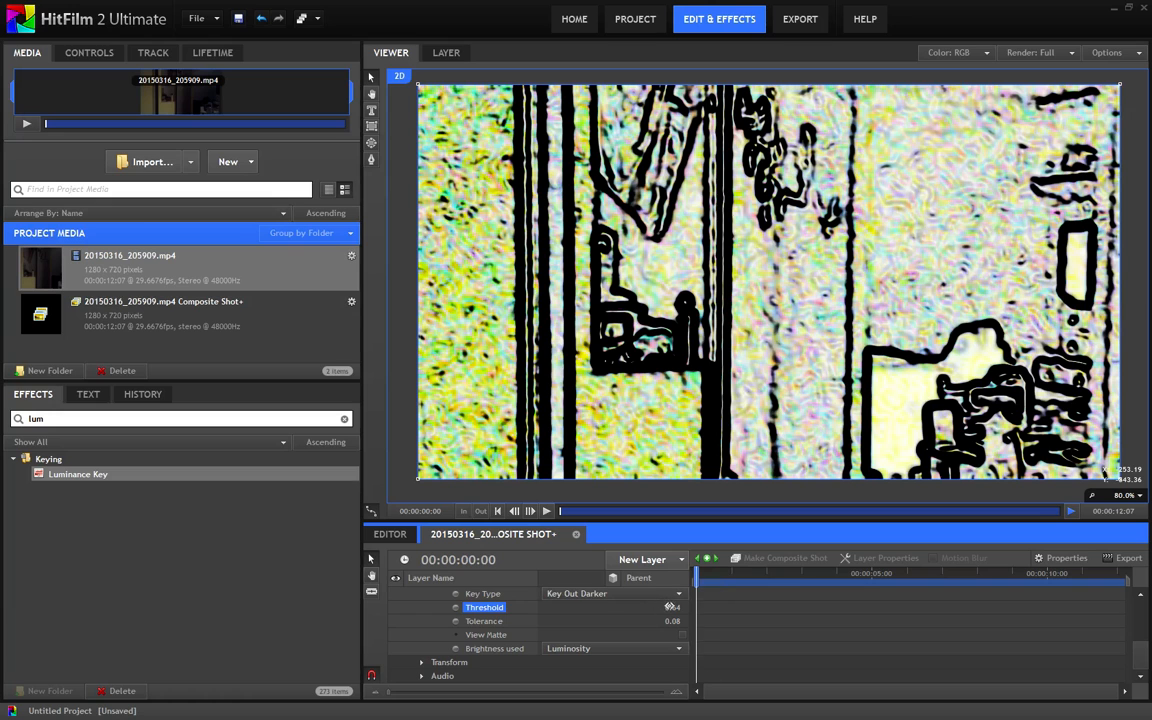
pyautogui.moveTo(670, 607); pyautogui.dragTo(688, 622)
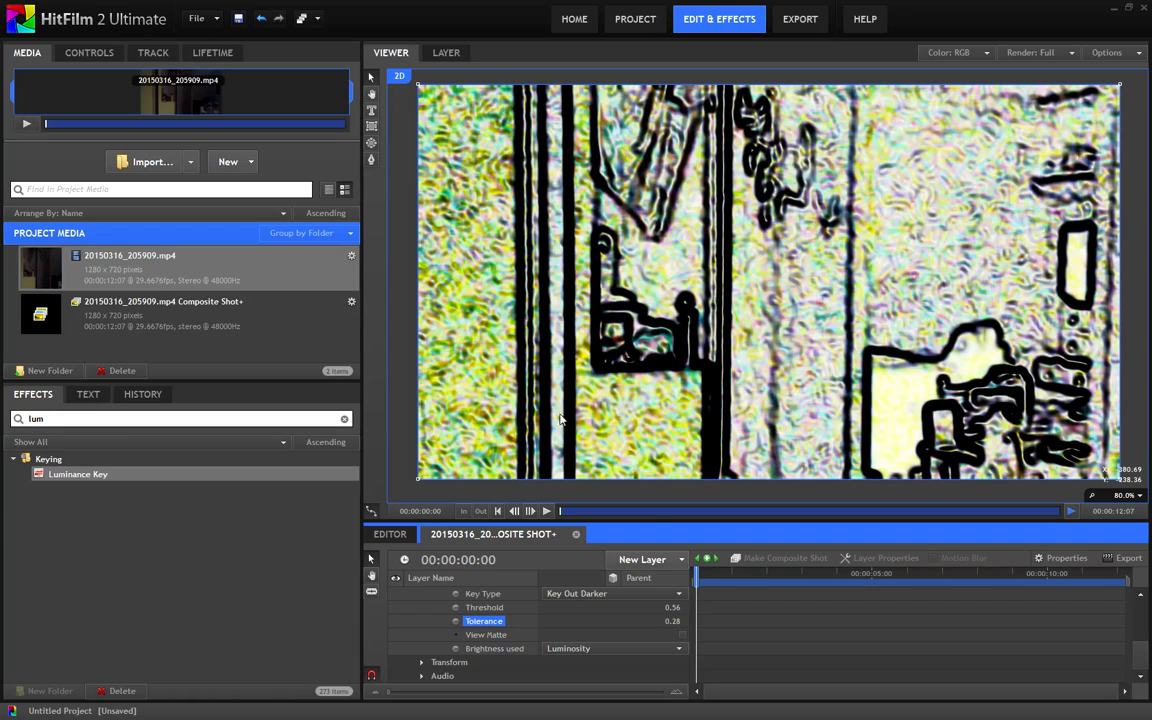
# Preview the Luminance Key's matte, switch back to the normal view and collapse the effect's settings
pyautogui.click(683, 636)
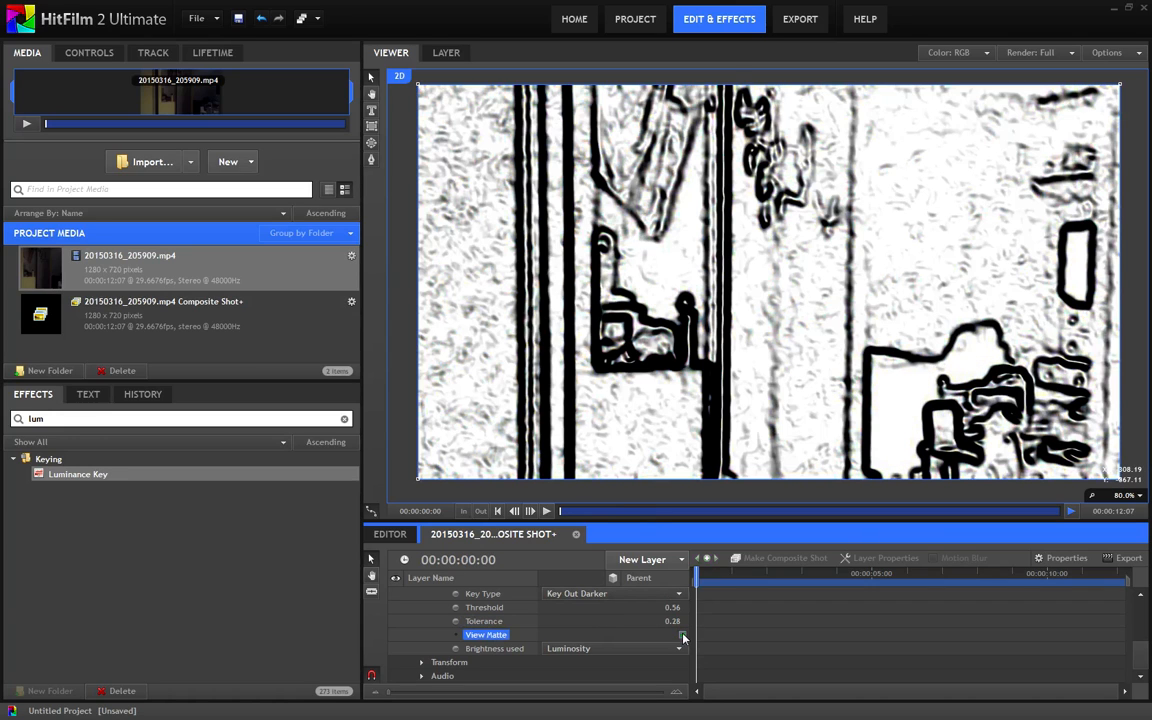
pyautogui.click(683, 636)
pyautogui.scroll(1, 583, 639)
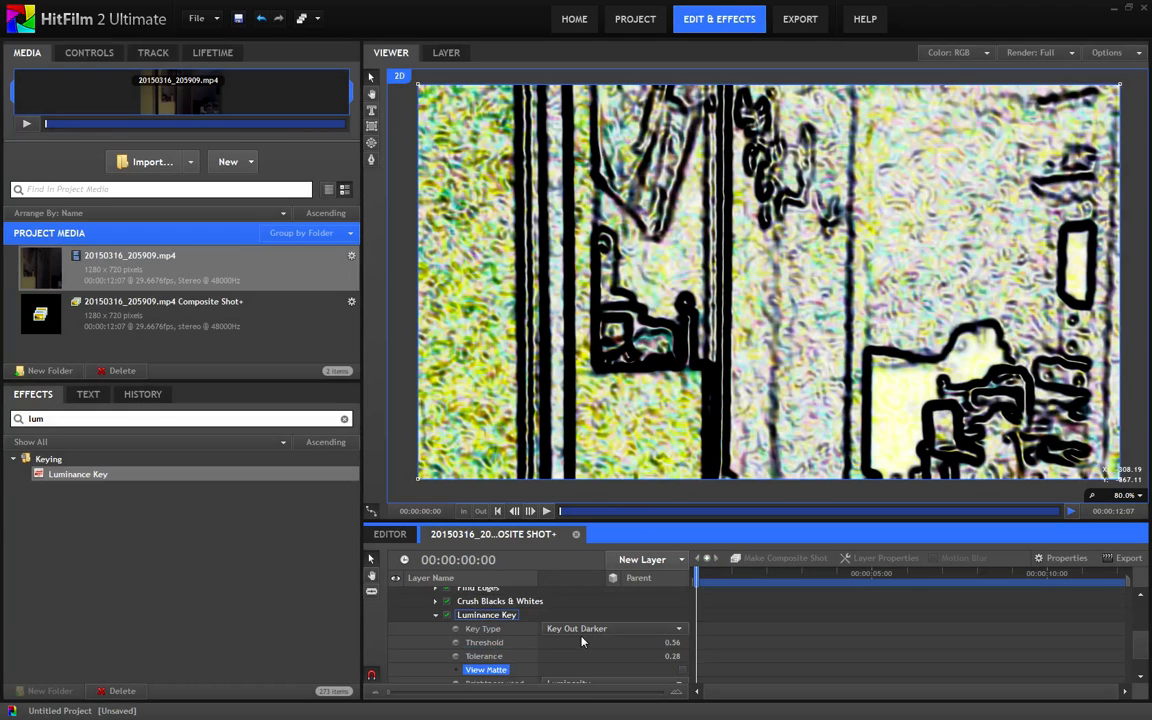
pyautogui.click(435, 616)
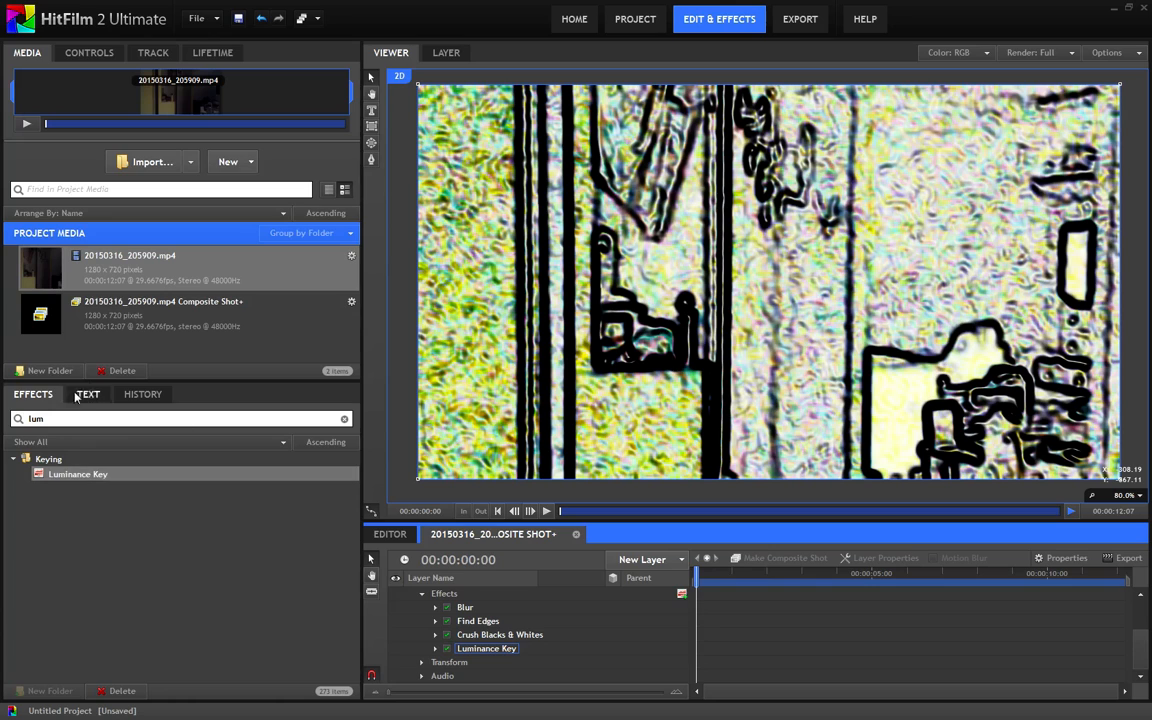
# Add a second Blur effect after the Luminance Key on the third layer and collapse its settings
pyautogui.moveTo(61, 418); pyautogui.dragTo(2, 413)
pyautogui.write('blur')
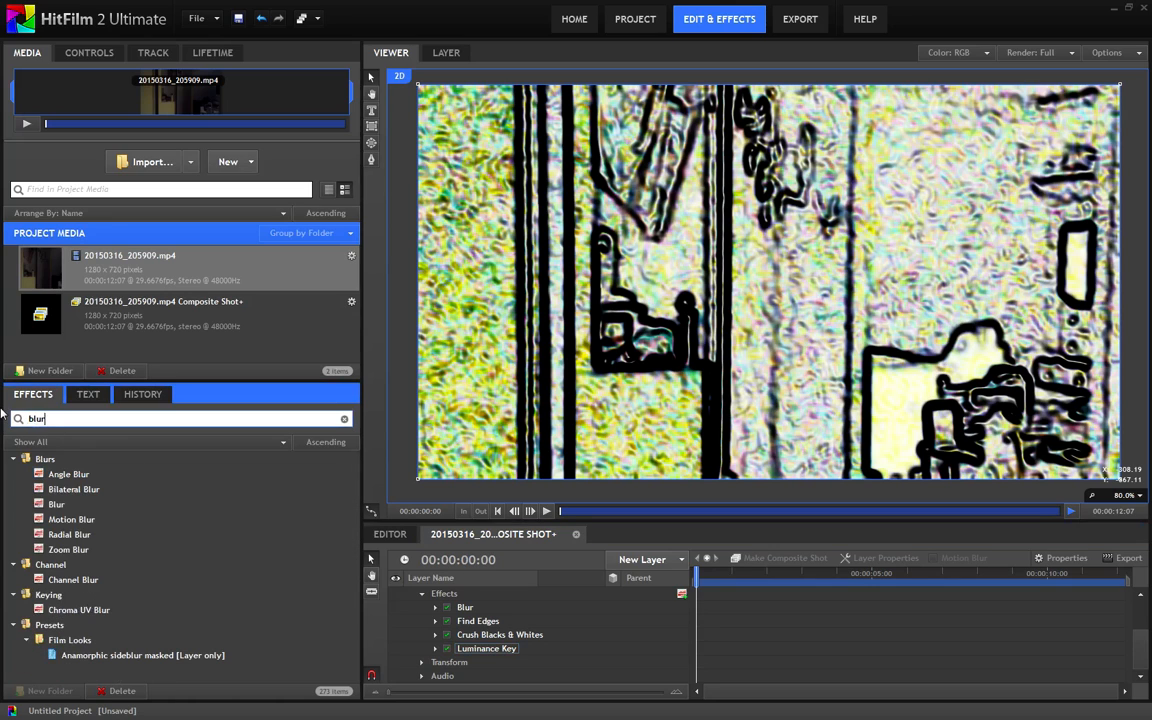
pyautogui.moveTo(56, 504); pyautogui.dragTo(520, 658)
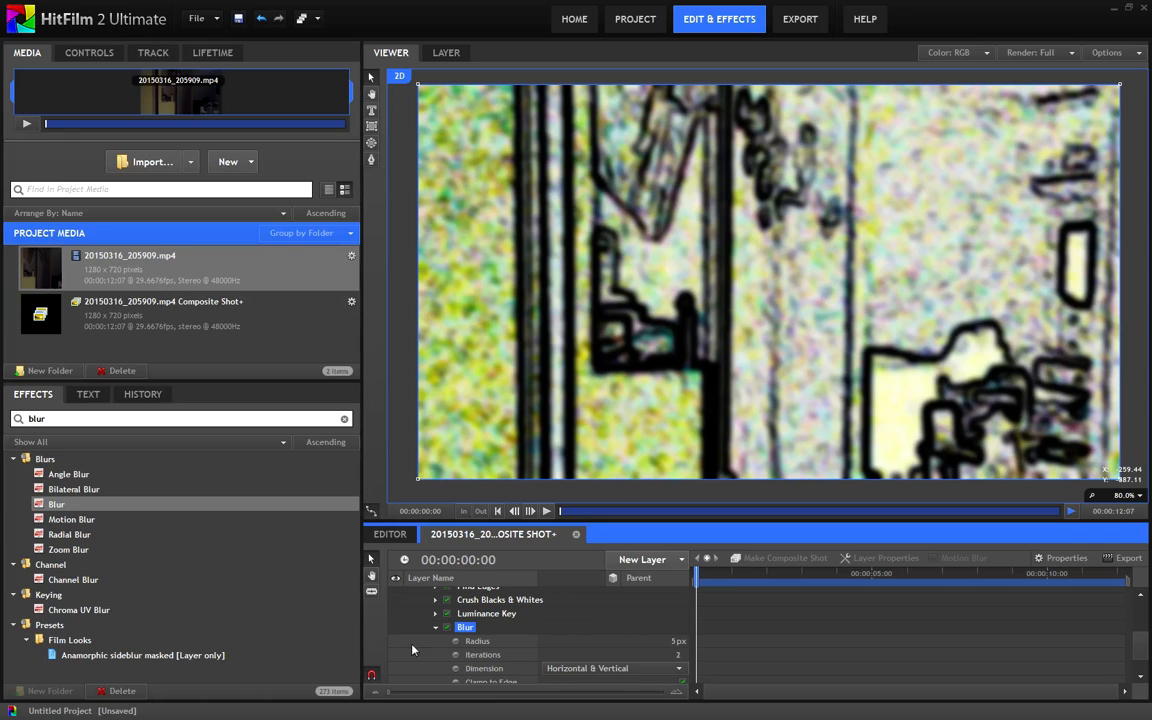
pyautogui.scroll(1, 530, 622)
pyautogui.click(435, 662)
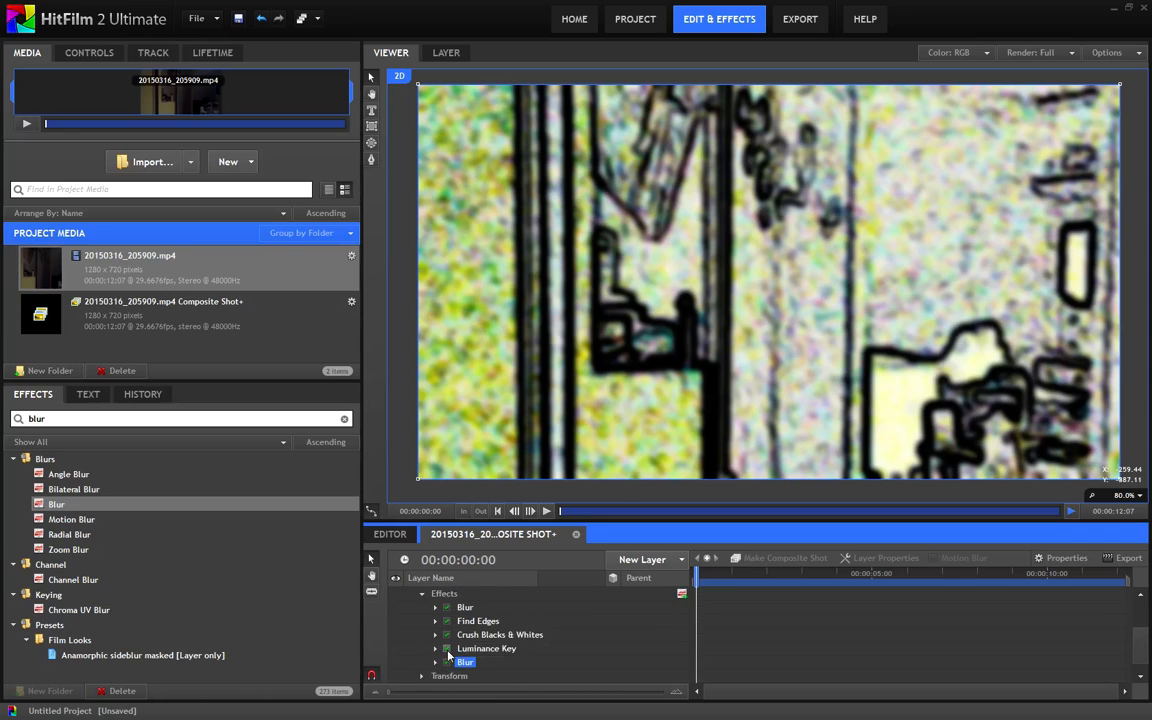
# Collapse the third layer, find the Set Matte effect and add it to the first layer
pyautogui.scroll(1, 442, 649)
pyautogui.scroll(1, 418, 642)
pyautogui.click(411, 621)
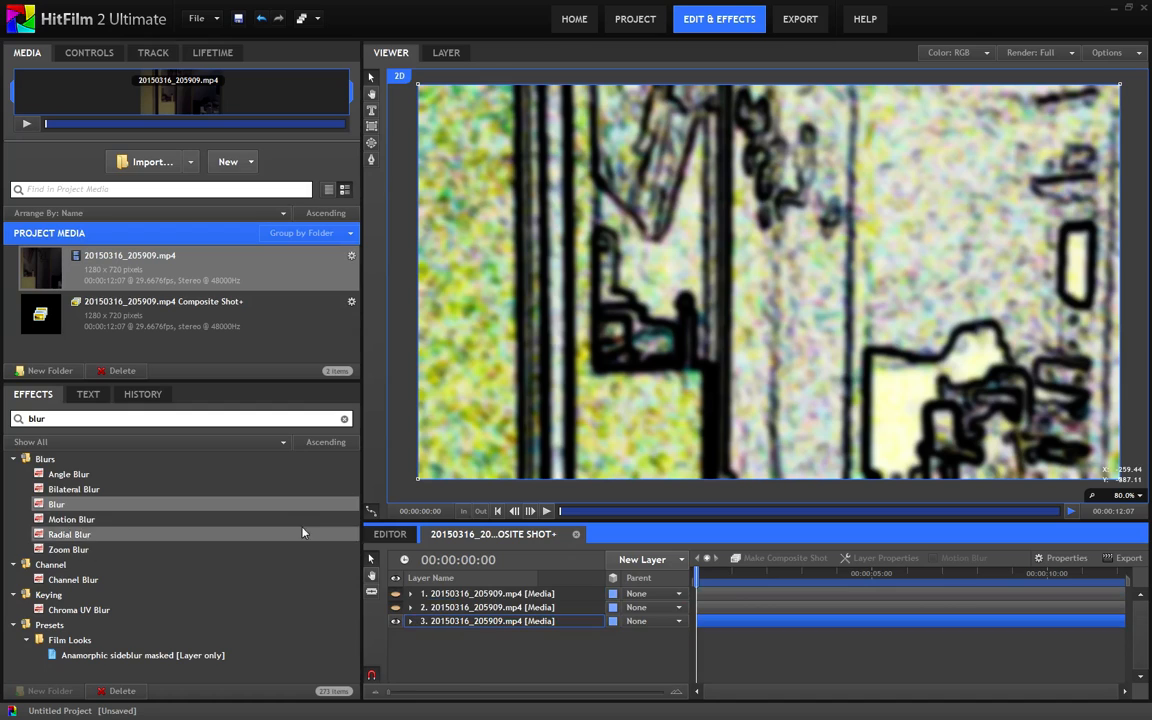
pyautogui.doubleClick(48, 418)
pyautogui.write('set')
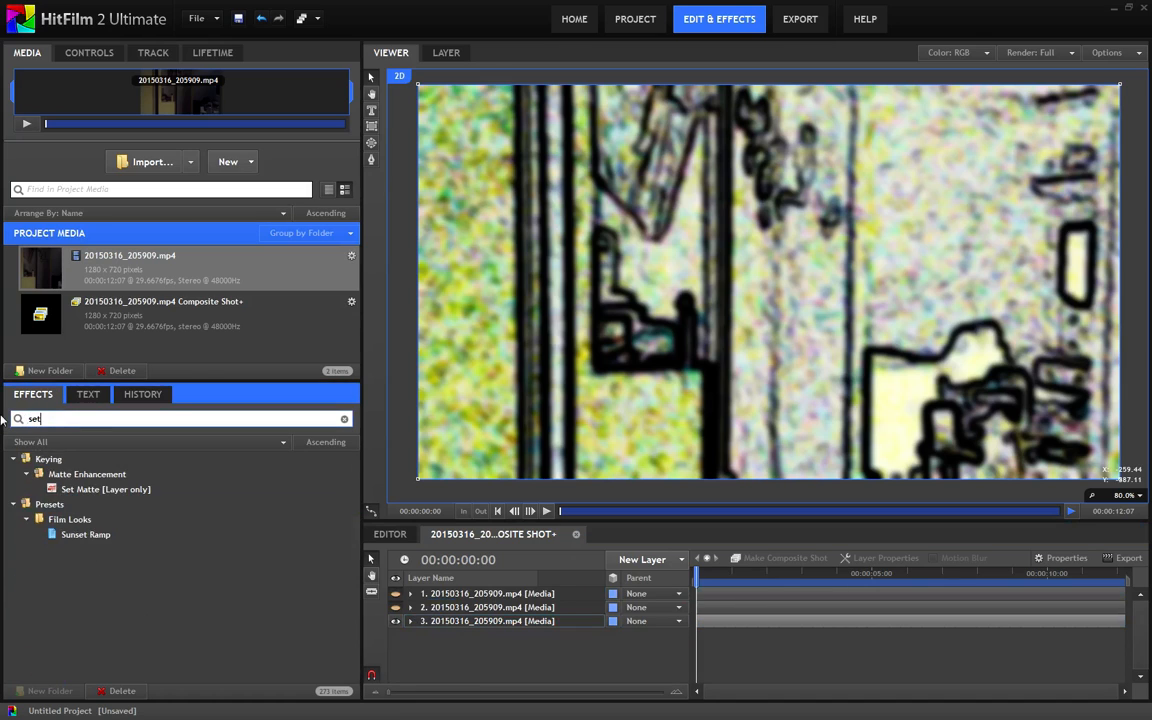
pyautogui.moveTo(105, 489); pyautogui.dragTo(405, 590)
pyautogui.click(409, 594)
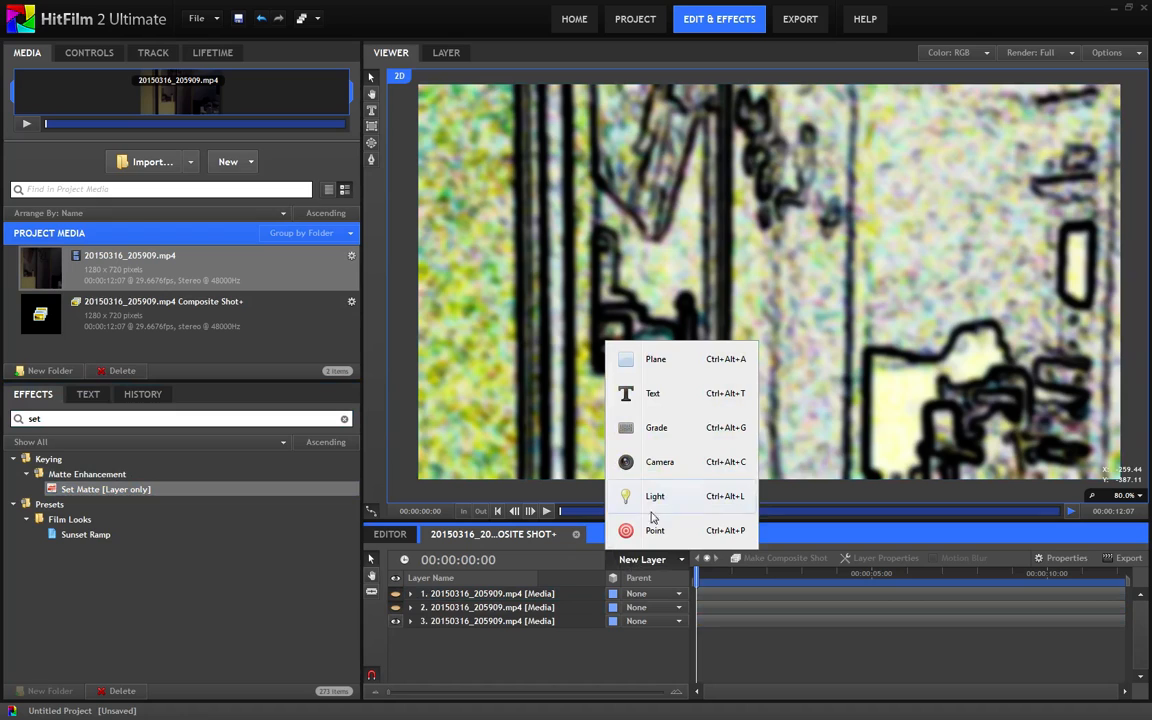
# Create a Grade layer and place it directly above the bottom media layer
pyautogui.click(652, 428)
pyautogui.moveTo(478, 598); pyautogui.dragTo(447, 630)
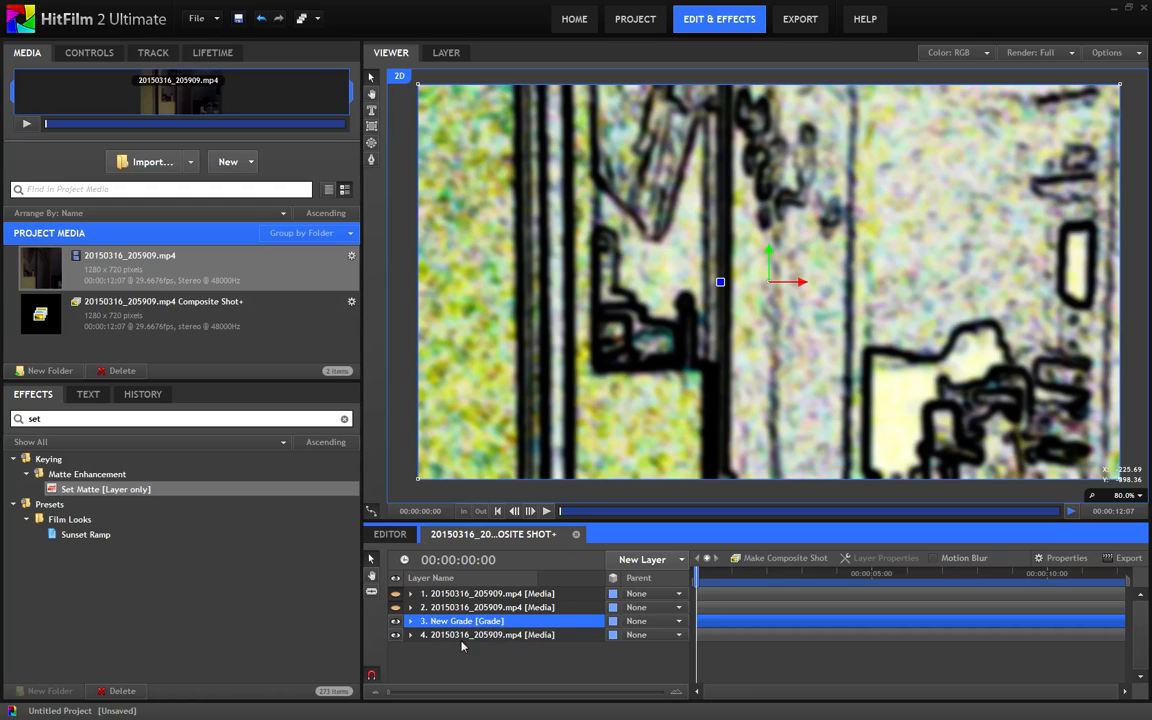
pyautogui.click(450, 638)
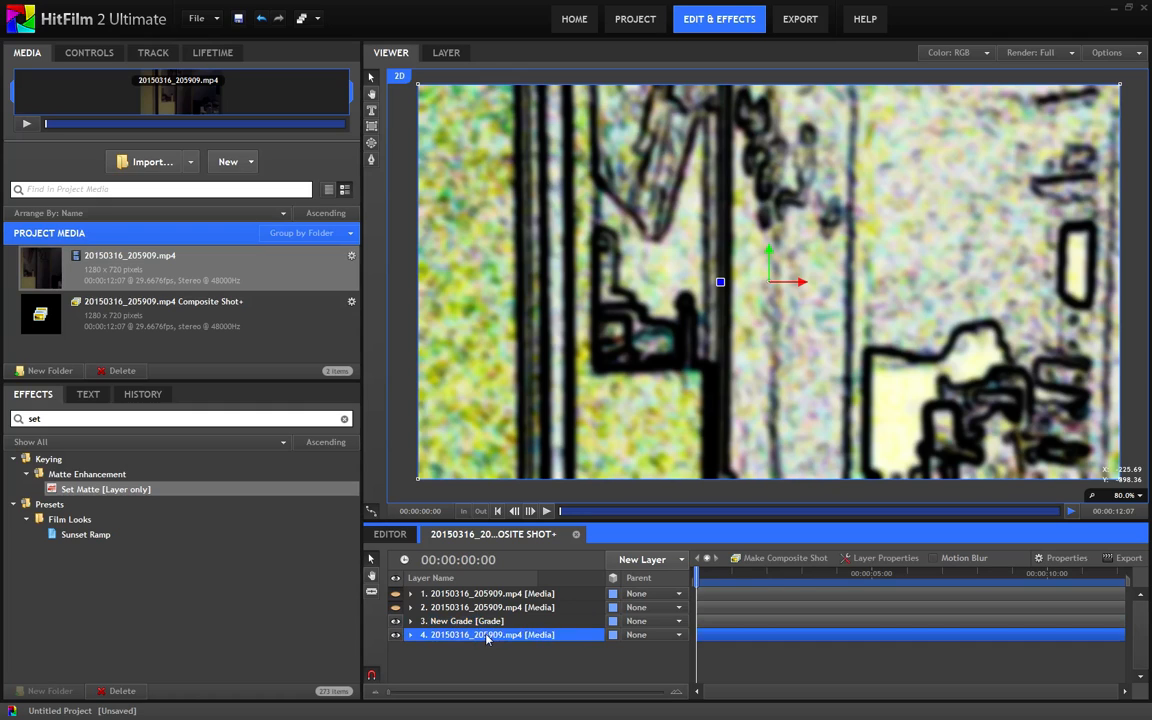
pyautogui.click(469, 622)
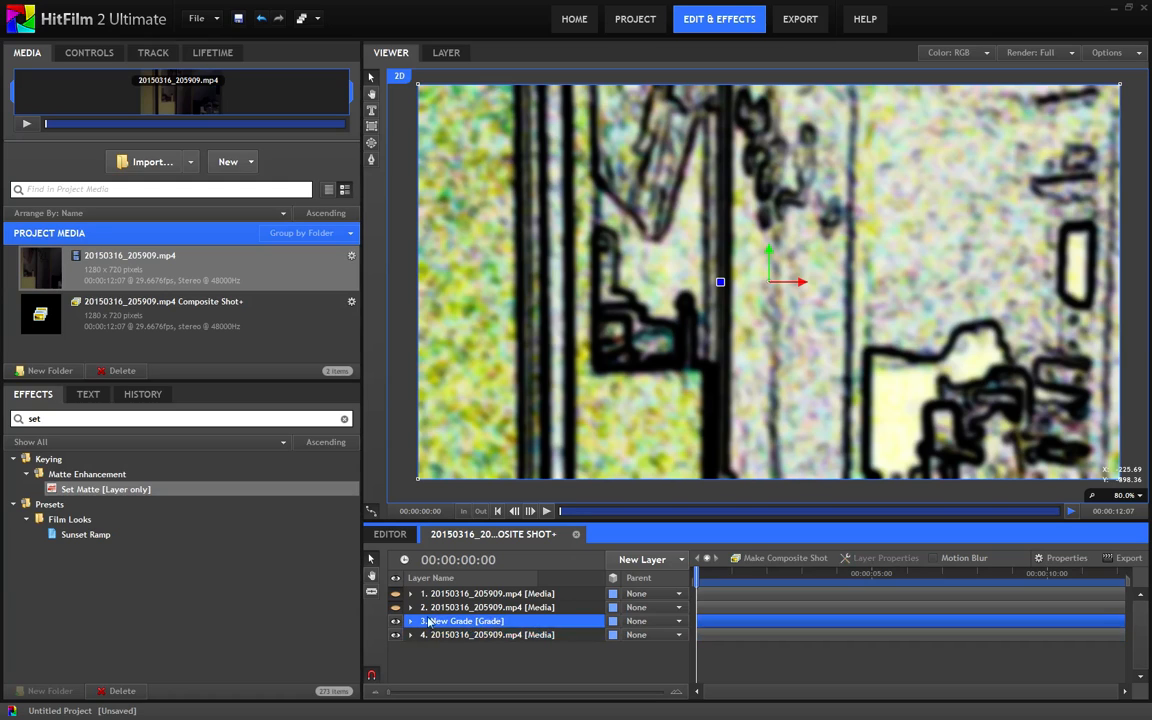
pyautogui.click(440, 635)
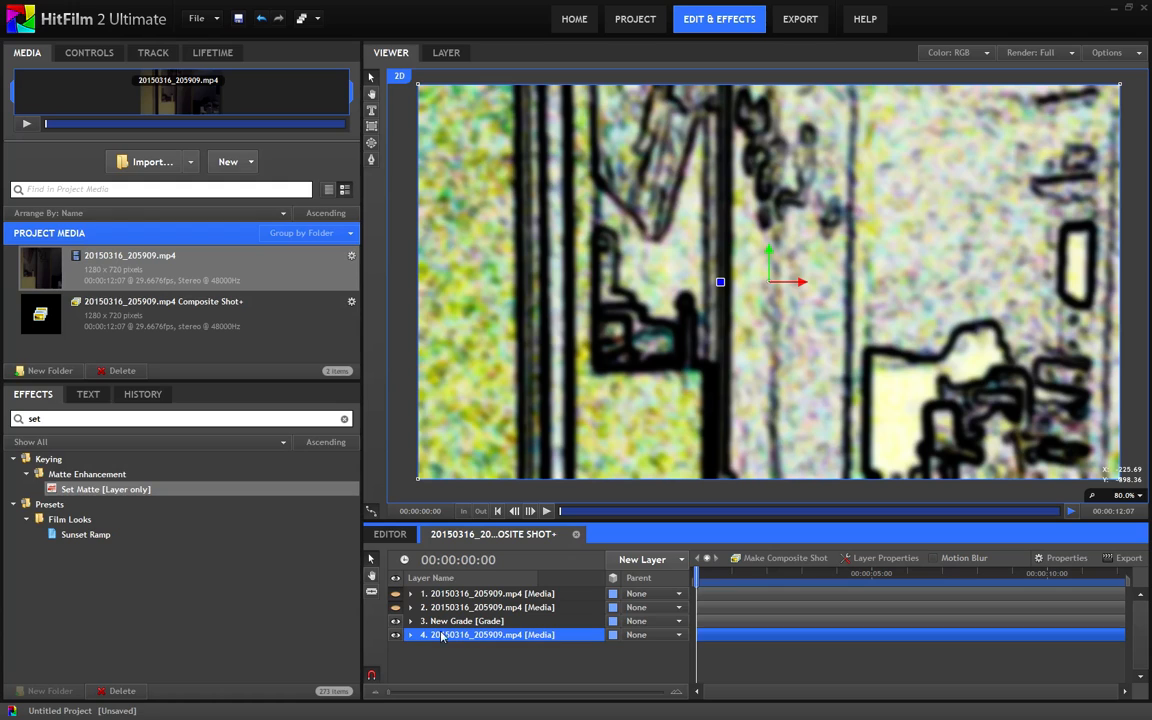
# Set the first layer's Set Matte source layer to 3. New Grade and collapse the layer
pyautogui.click(446, 594)
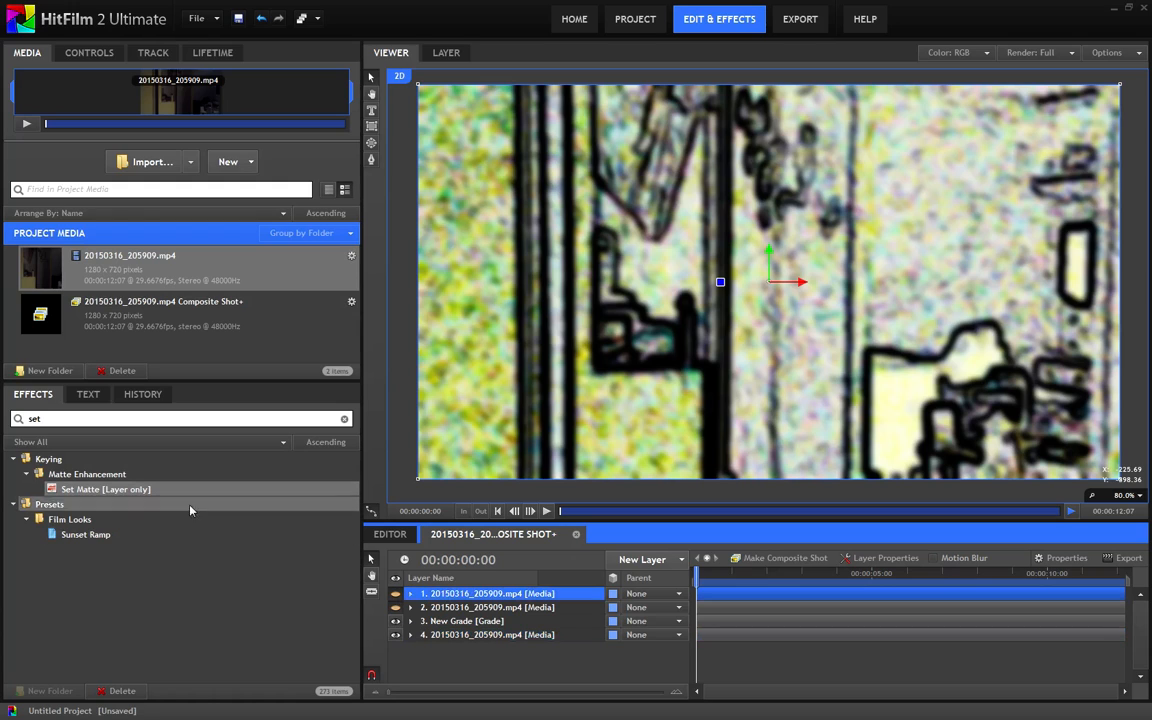
pyautogui.click(412, 595)
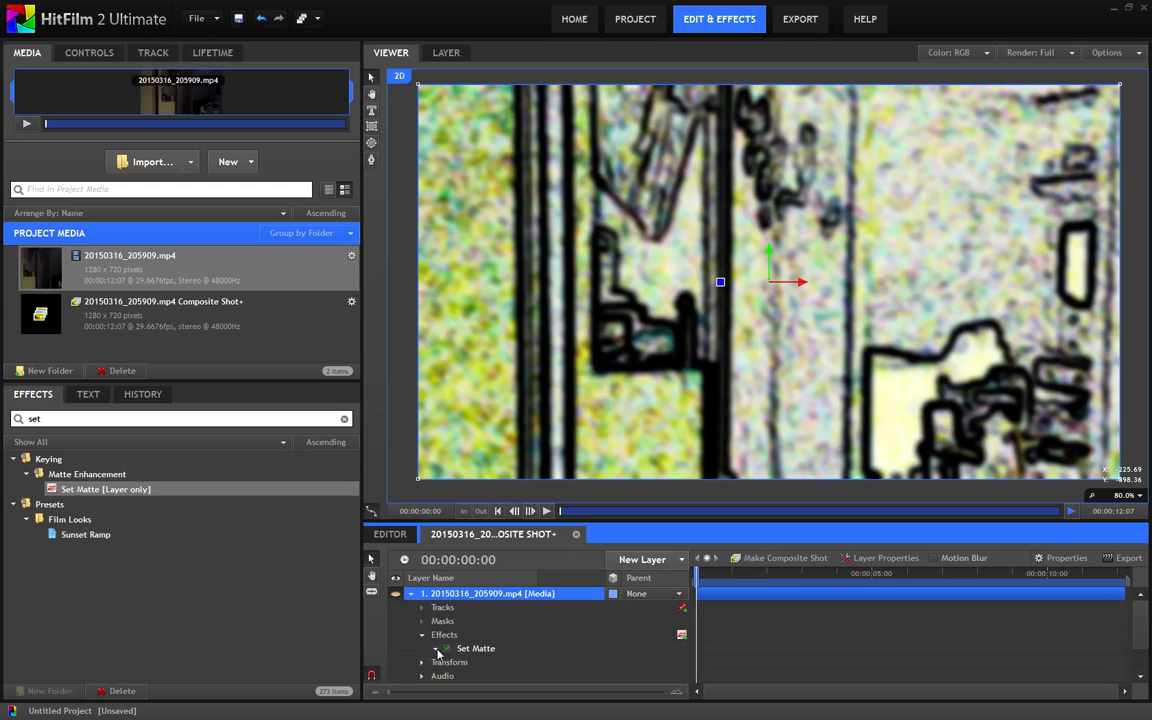
pyautogui.click(436, 649)
pyautogui.click(583, 628)
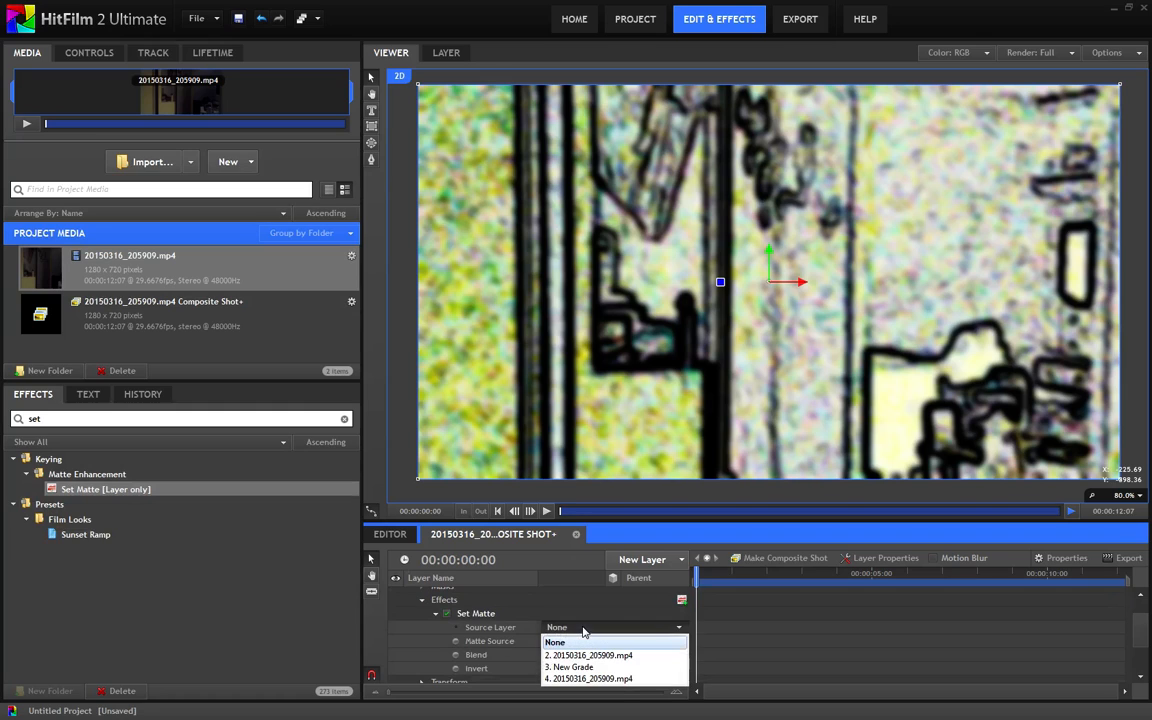
pyautogui.click(588, 668)
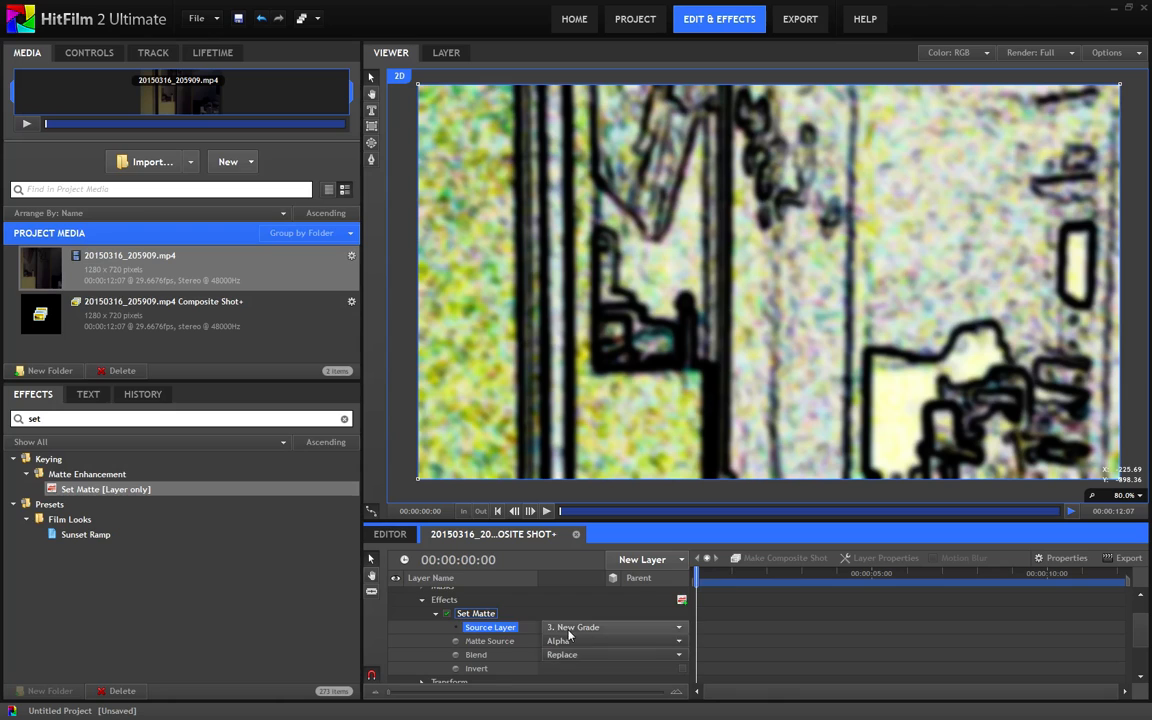
pyautogui.scroll(1, 502, 630)
pyautogui.click(411, 594)
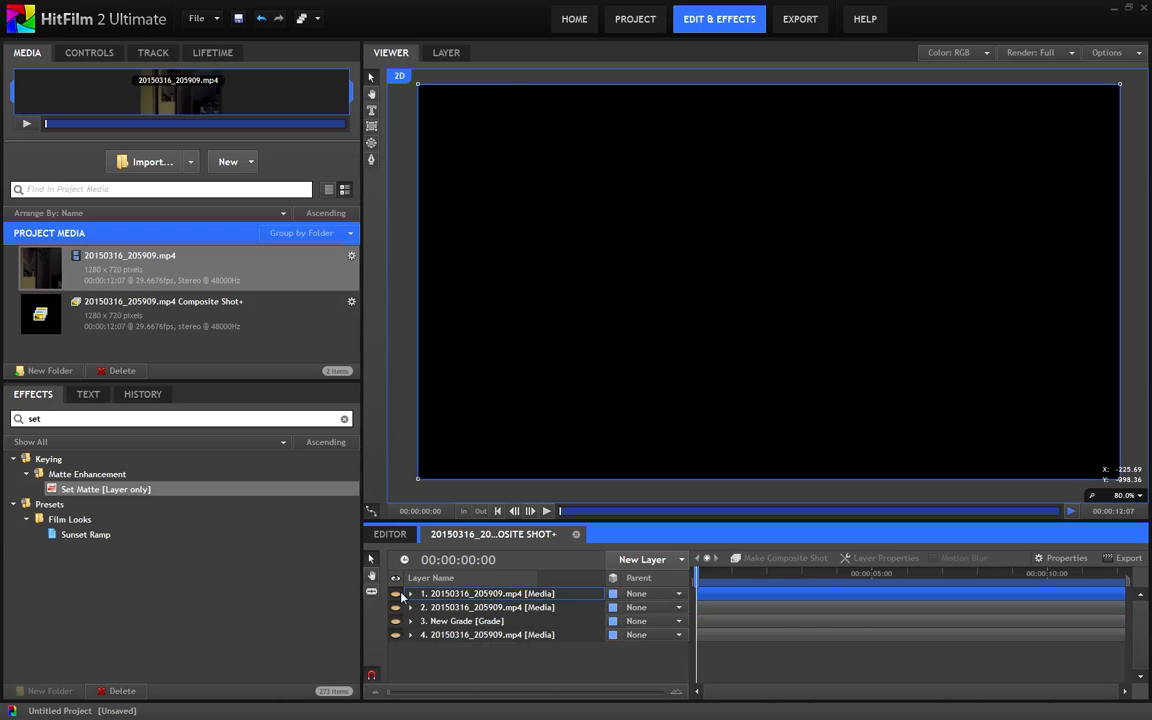
# Make the first layer visible, hide the grade and bottom media layers, and inspect the matted image
pyautogui.click(400, 593)
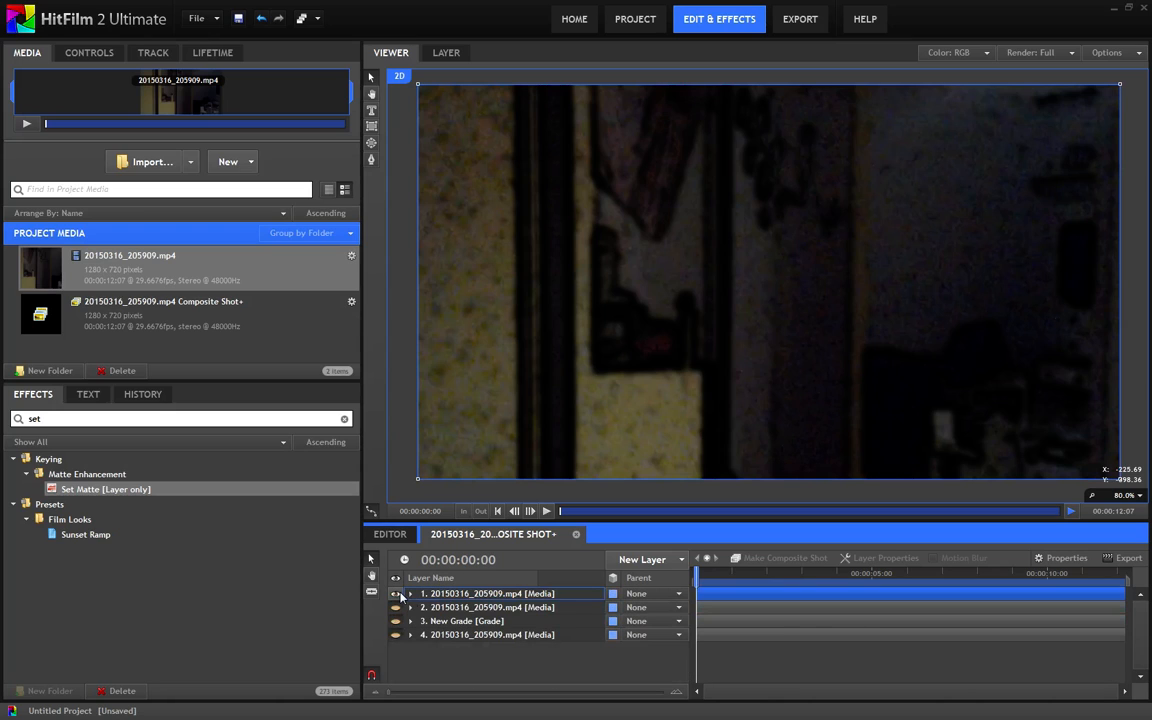
pyautogui.scroll(3, 571, 275)
pyautogui.moveTo(770, 282); pyautogui.dragTo(653, 326)
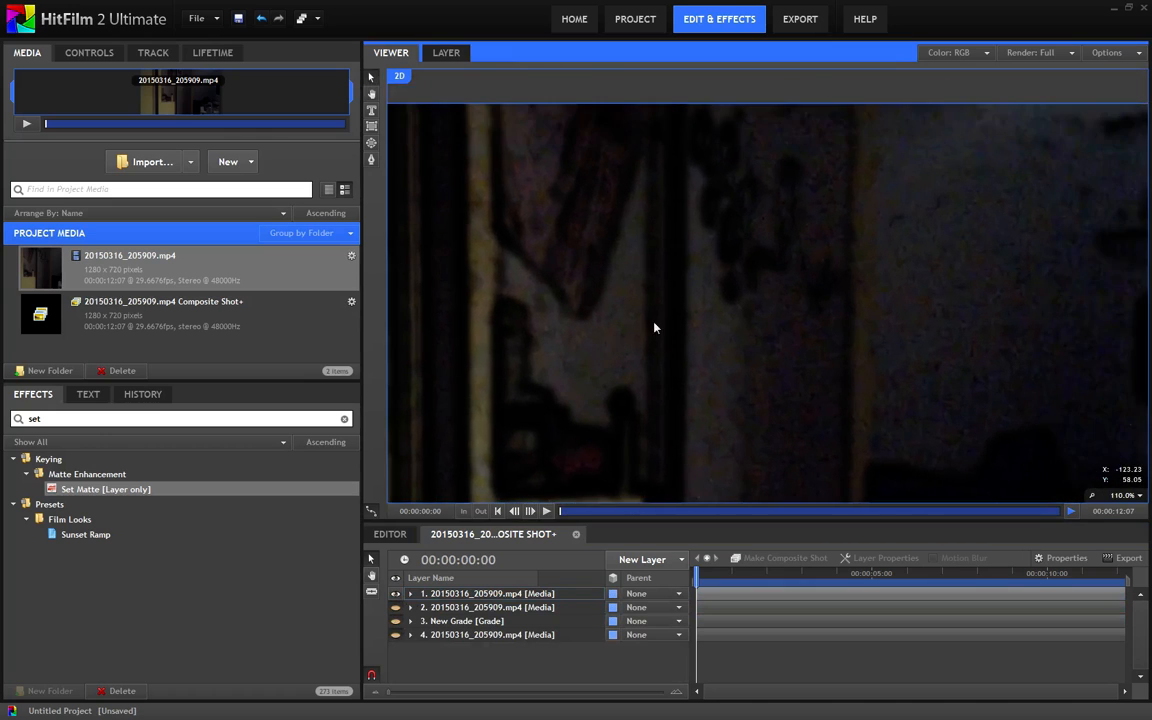
pyautogui.moveTo(806, 337); pyautogui.dragTo(704, 317)
pyautogui.scroll(-3, 704, 316)
pyautogui.moveTo(535, 344); pyautogui.dragTo(707, 327)
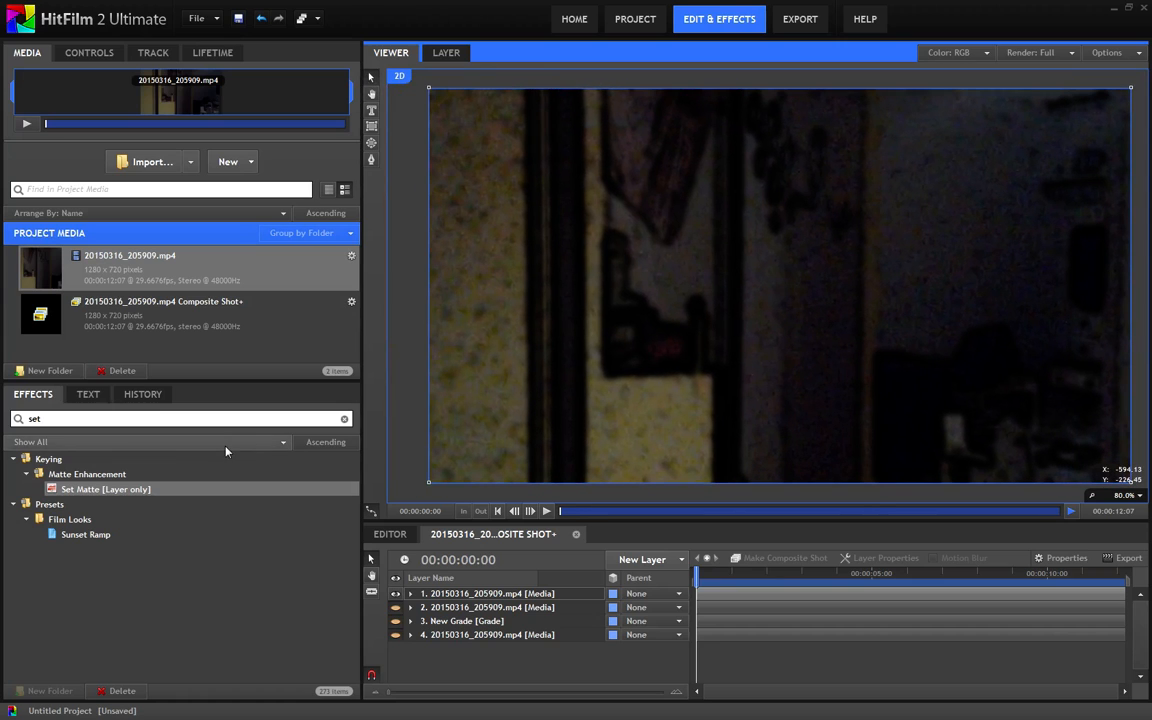
# Add a Blur effect before Set Matte on the first layer, collapsing the Set Matte settings and the layer
pyautogui.moveTo(70, 419); pyautogui.dragTo(2, 420)
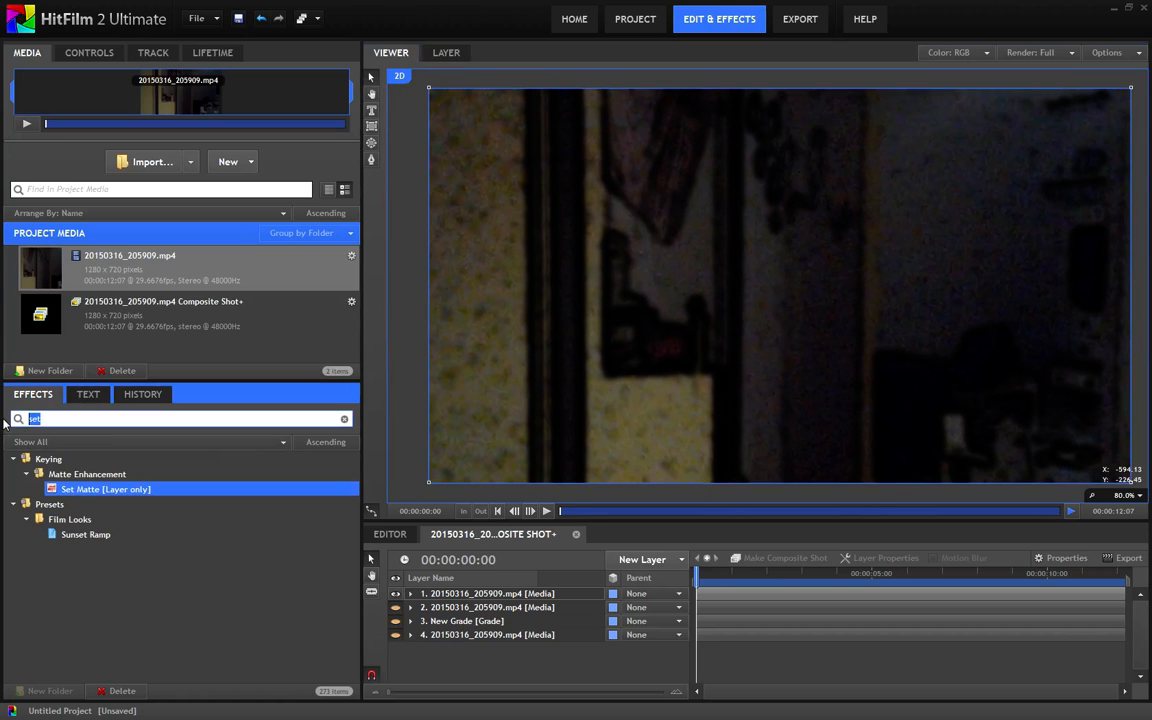
pyautogui.write('blur')
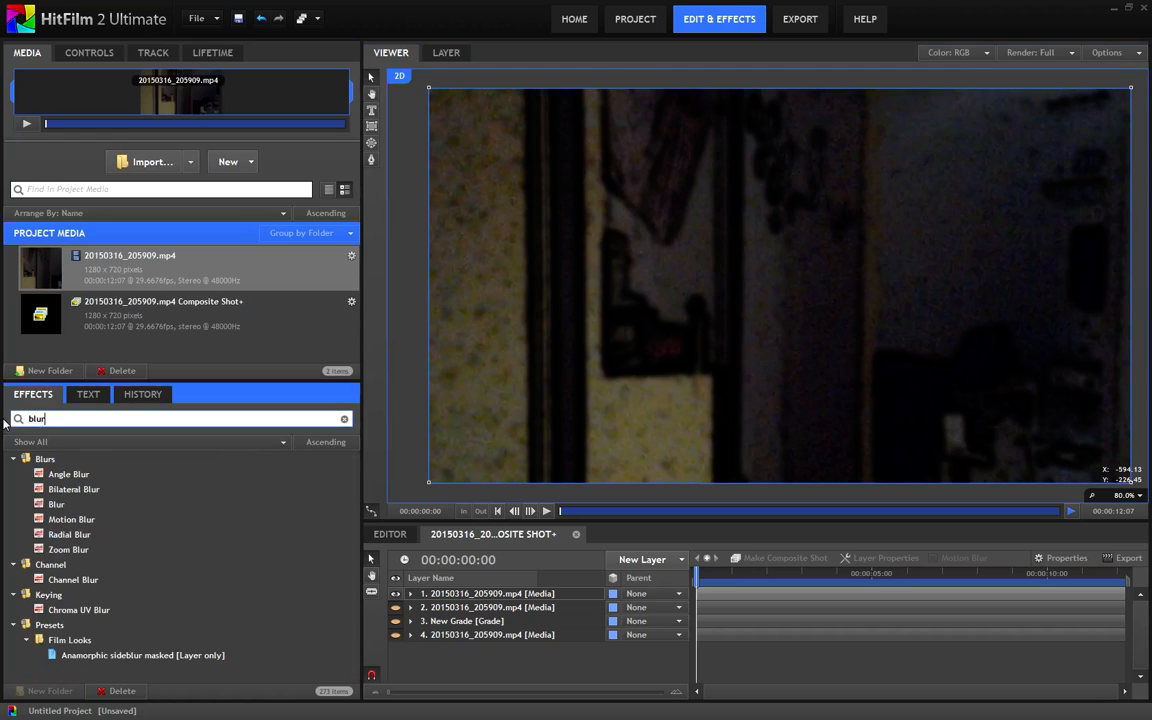
pyautogui.click(411, 595)
pyautogui.click(71, 506)
pyautogui.moveTo(71, 506); pyautogui.dragTo(472, 650)
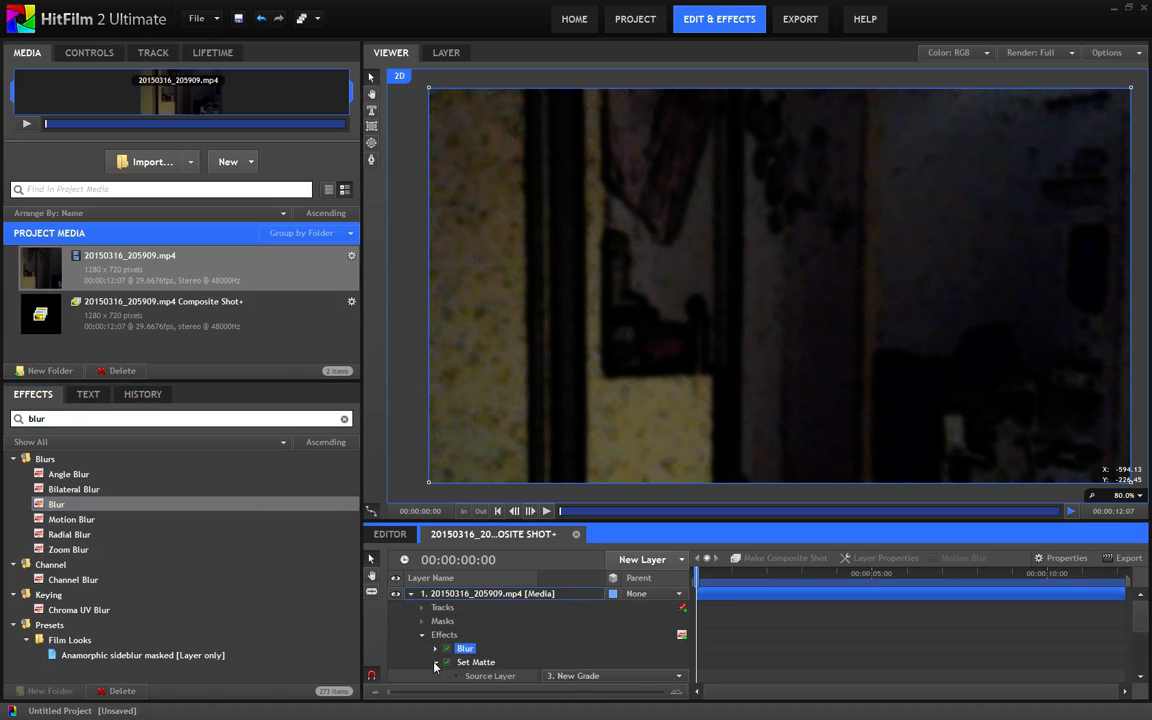
pyautogui.click(436, 663)
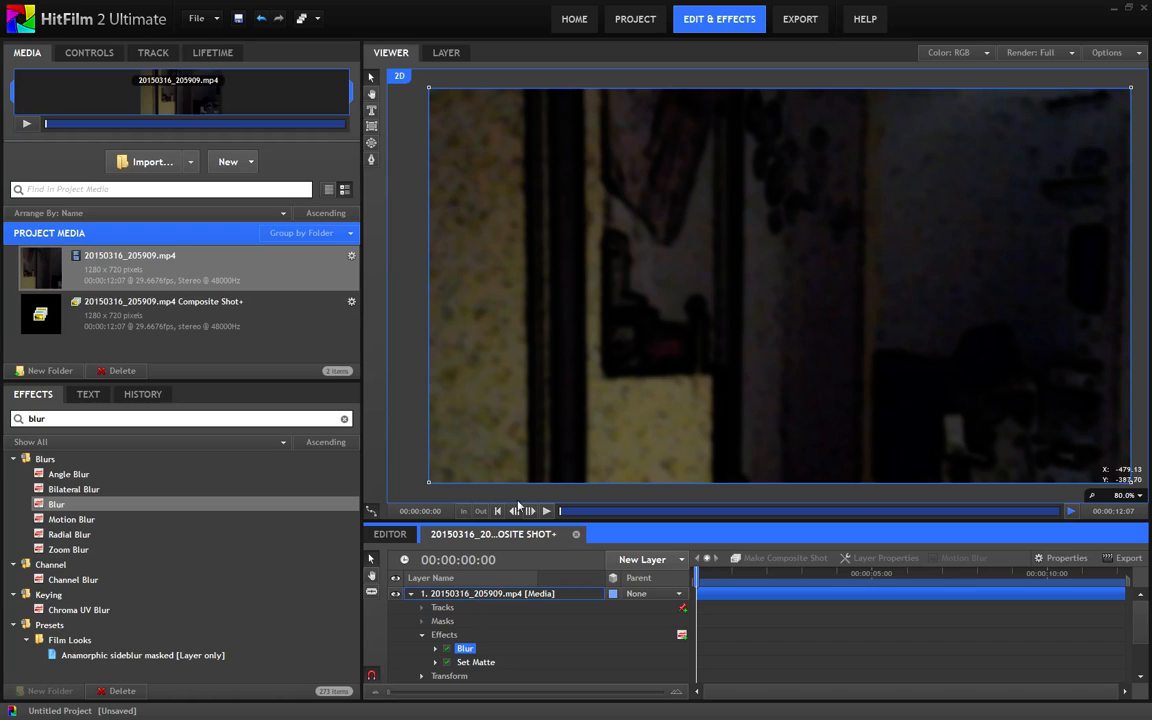
pyautogui.click(411, 595)
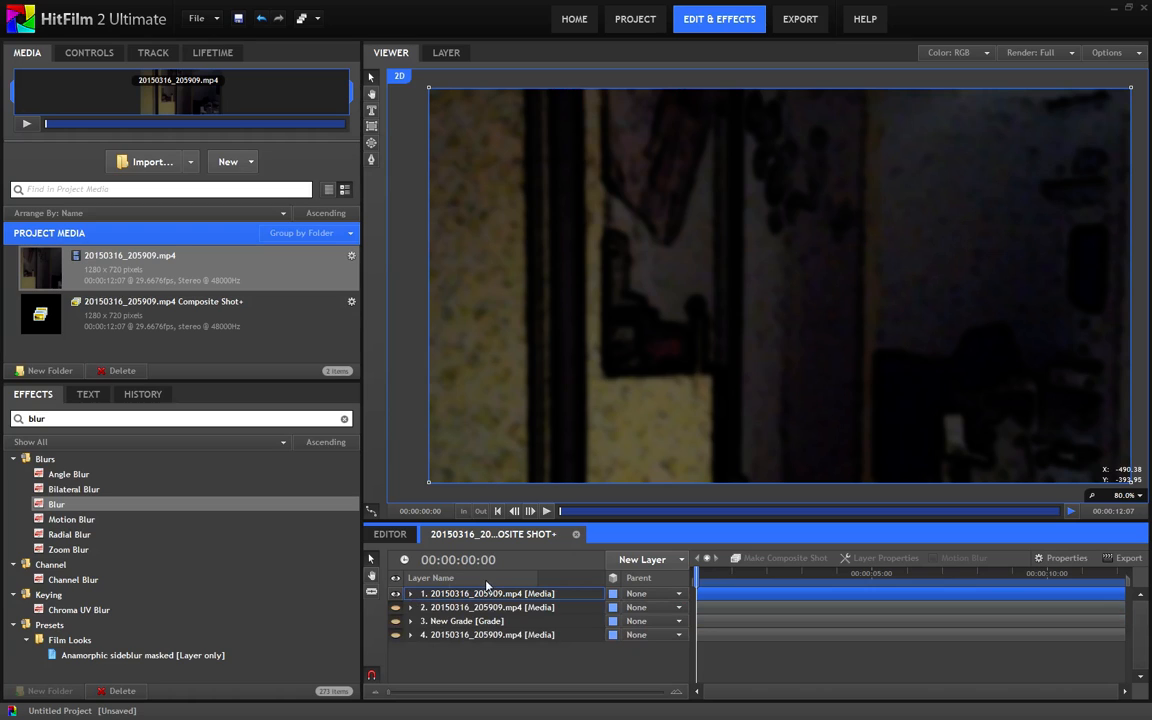
# Inspect the blurred first layer up close, turn on the second layer's visibility and look over the combined image
pyautogui.moveTo(515, 364); pyautogui.dragTo(587, 410)
pyautogui.scroll(3, 553, 279)
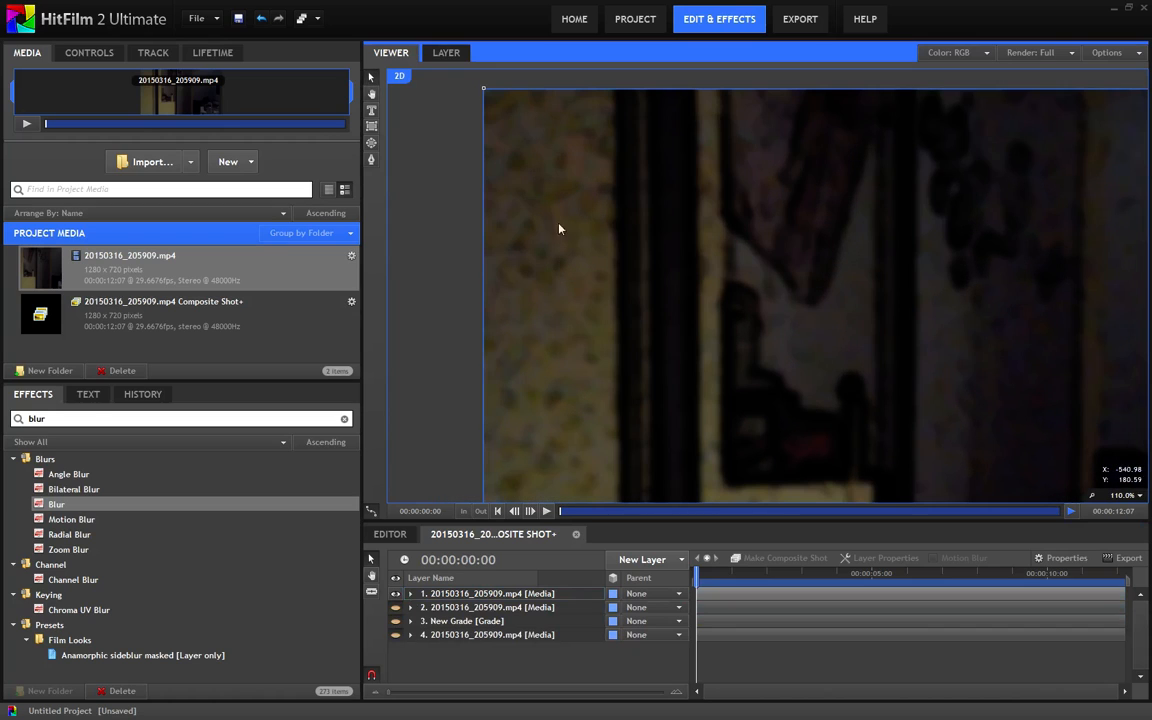
pyautogui.moveTo(586, 412); pyautogui.dragTo(584, 251)
pyautogui.moveTo(796, 276); pyautogui.dragTo(467, 380)
pyautogui.moveTo(796, 274); pyautogui.dragTo(609, 358)
pyautogui.moveTo(498, 388); pyautogui.dragTo(771, 290)
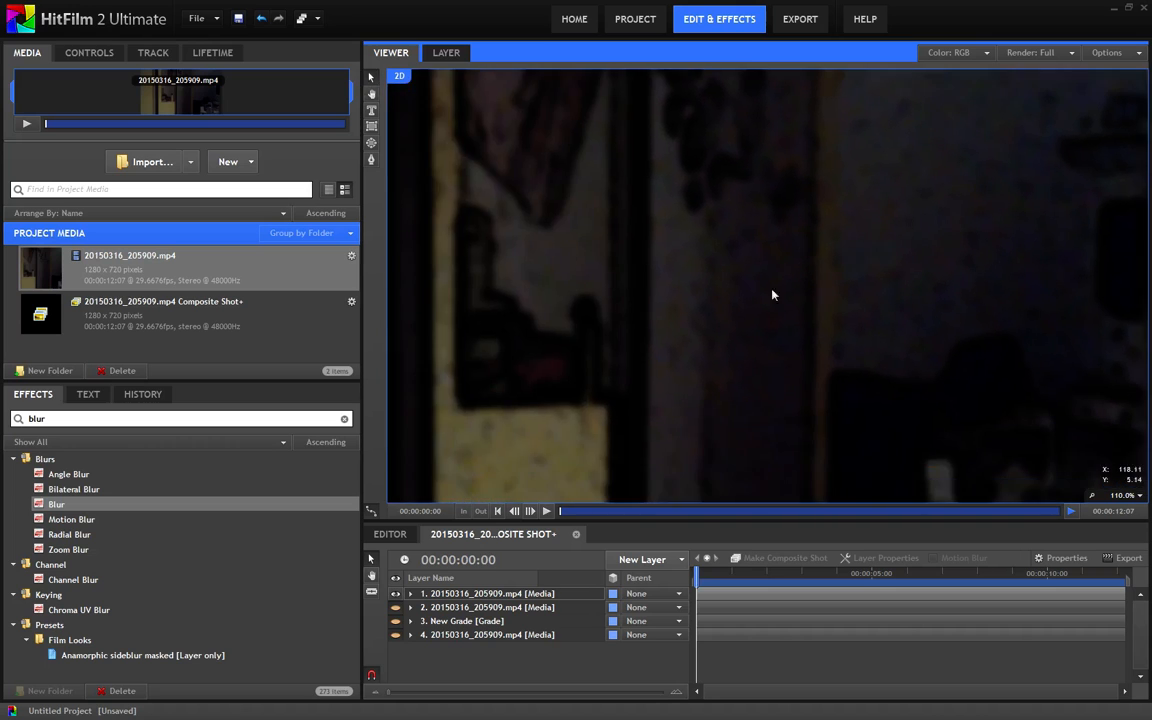
pyautogui.moveTo(405, 312); pyautogui.dragTo(669, 414)
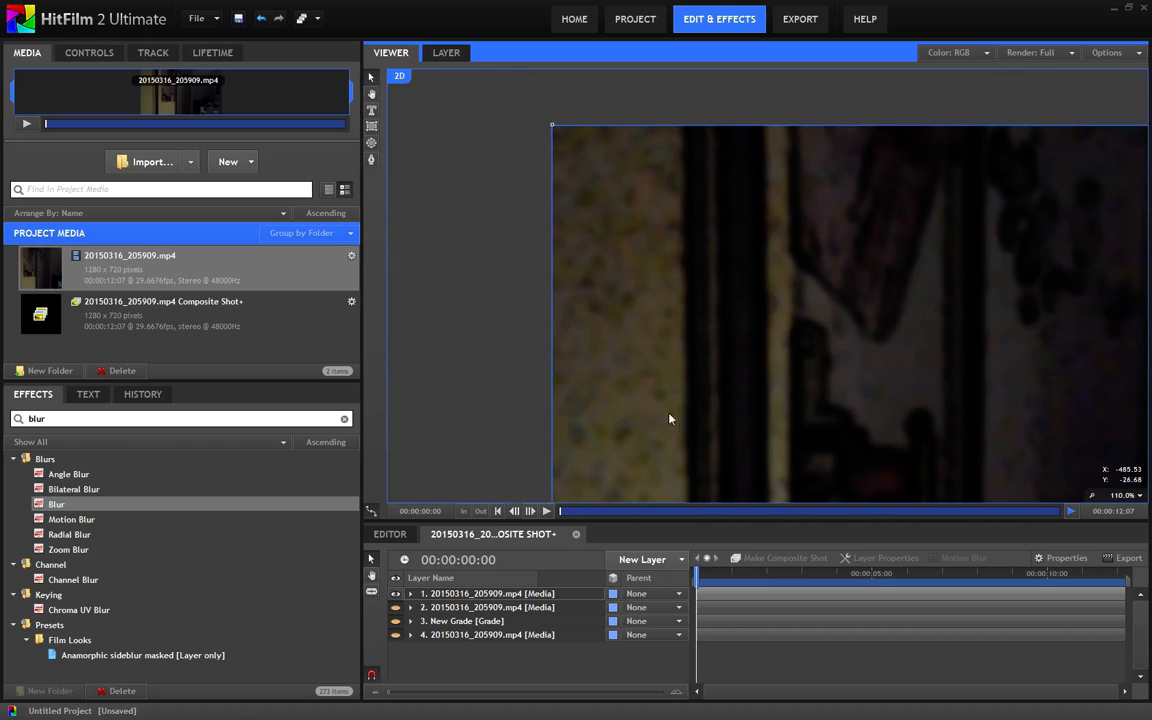
pyautogui.click(399, 608)
pyautogui.moveTo(817, 418); pyautogui.dragTo(618, 388)
pyautogui.moveTo(817, 375); pyautogui.dragTo(668, 333)
pyautogui.scroll(-3, 653, 361)
pyautogui.scroll(-1, 697, 320)
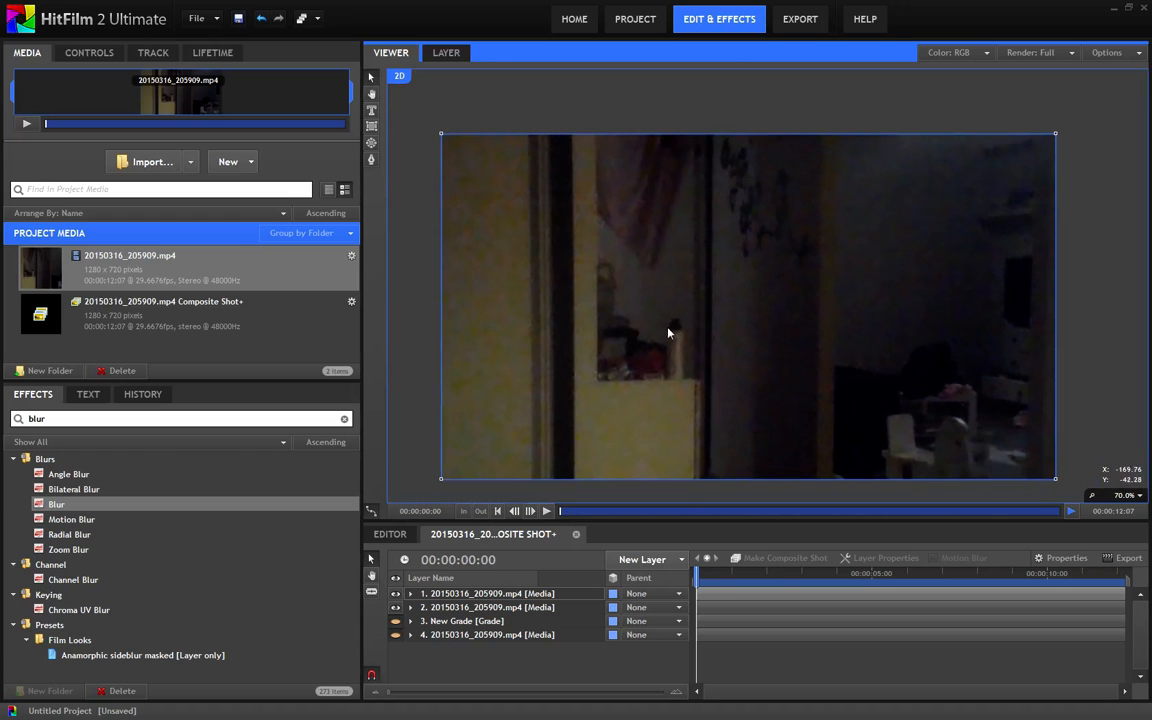
# Set the first layer's Blur radius to 9 px and check the image at 00:00:00:09
pyautogui.click(411, 594)
pyautogui.scroll(2, 568, 437)
pyautogui.moveTo(513, 452); pyautogui.dragTo(549, 494)
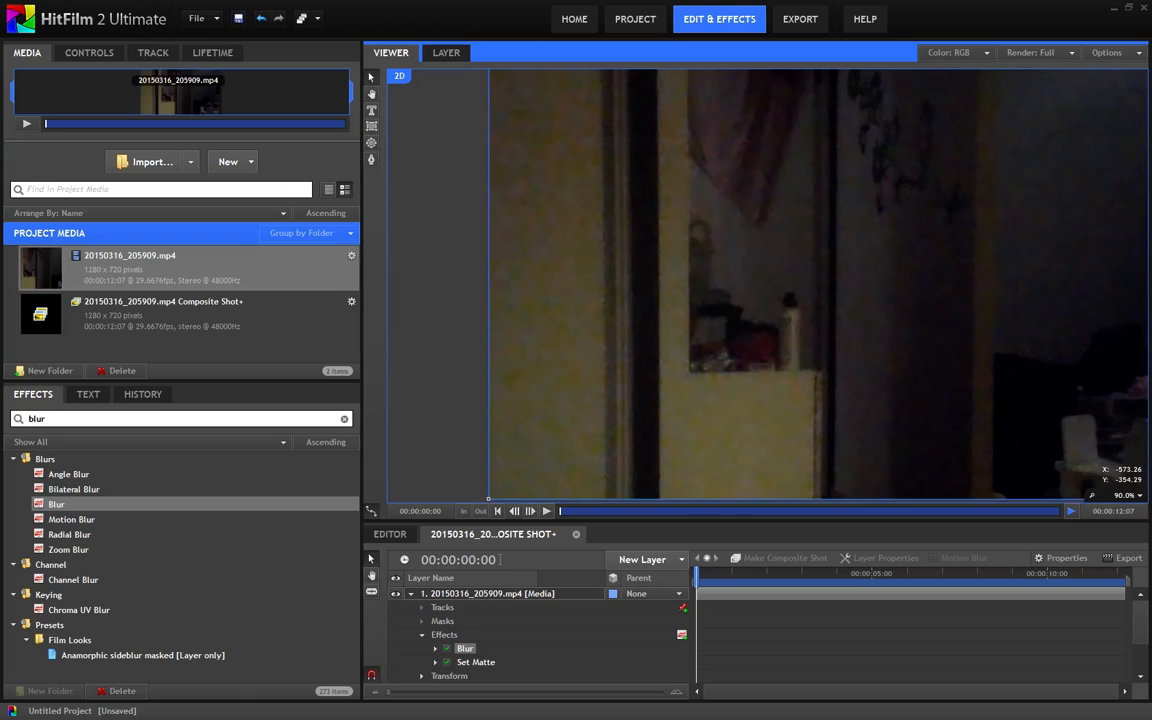
pyautogui.click(436, 650)
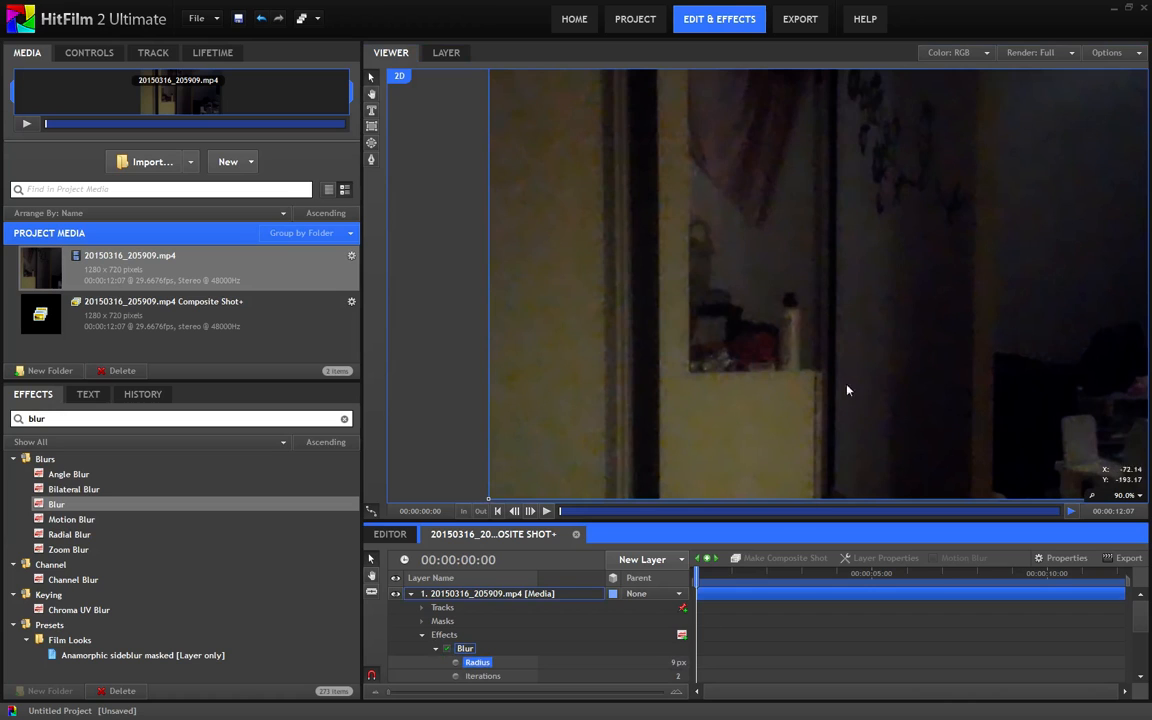
pyautogui.moveTo(847, 384); pyautogui.dragTo(768, 407)
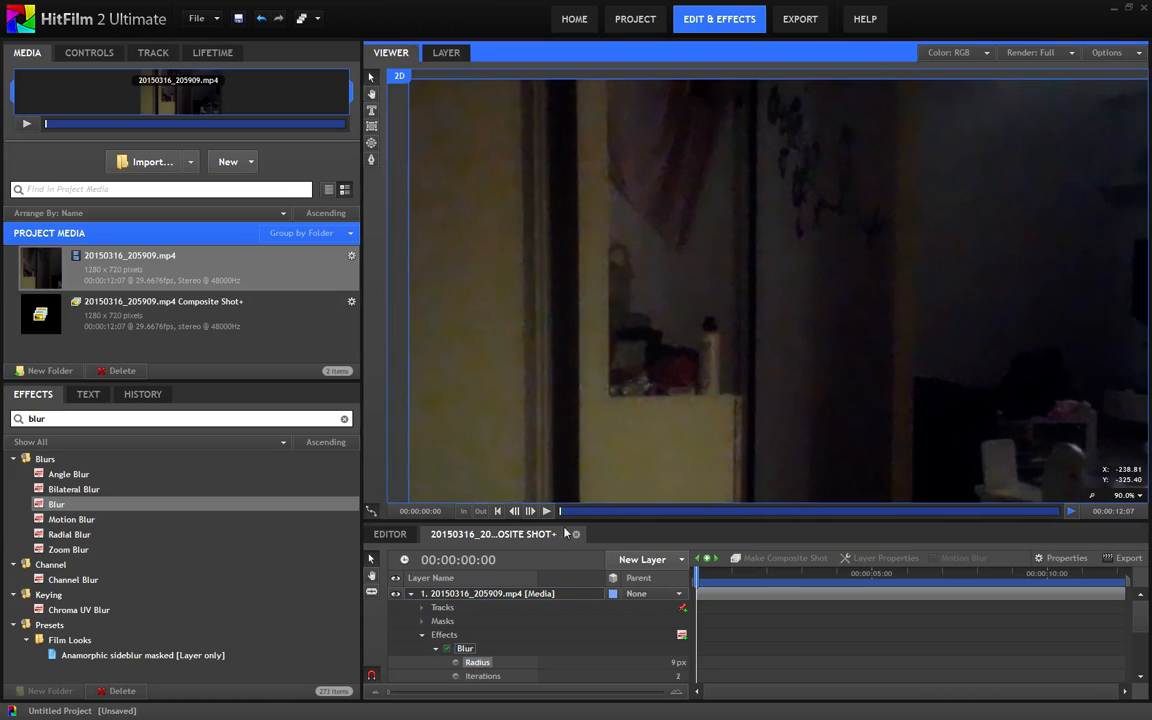
pyautogui.moveTo(562, 514); pyautogui.dragTo(573, 514)
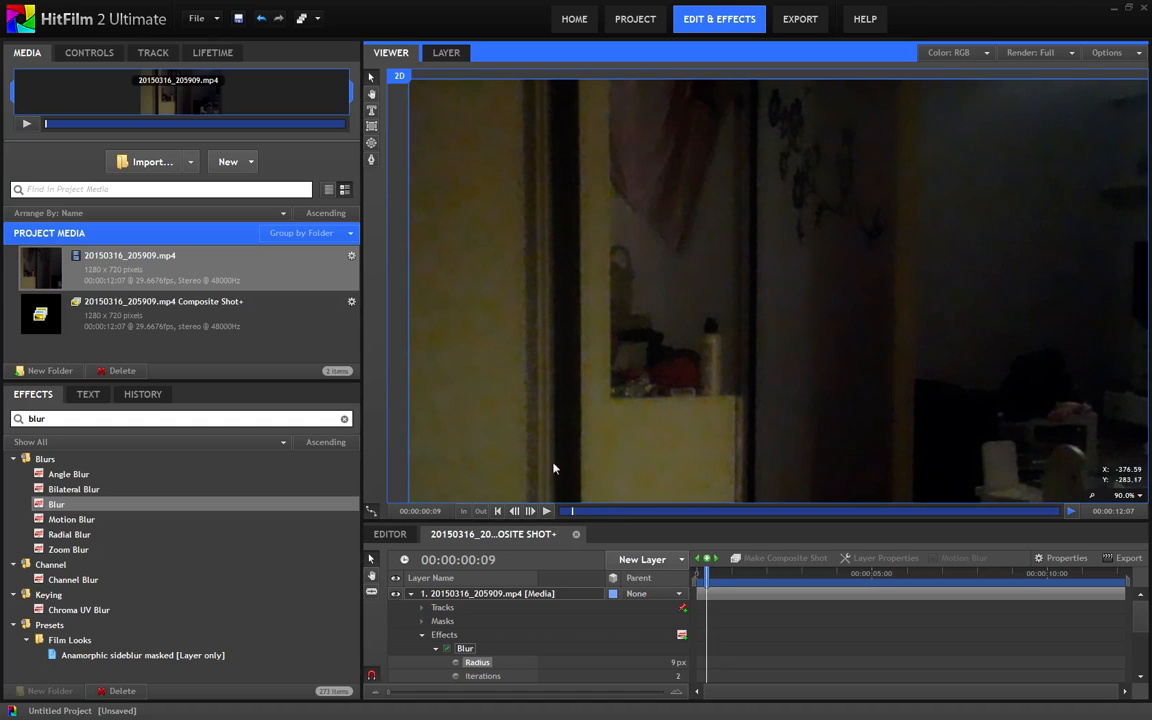
# Collapse the first layer, find the Grain Removal effect and add it to the second layer
pyautogui.moveTo(67, 418); pyautogui.dragTo(3, 420)
pyautogui.write('grain')
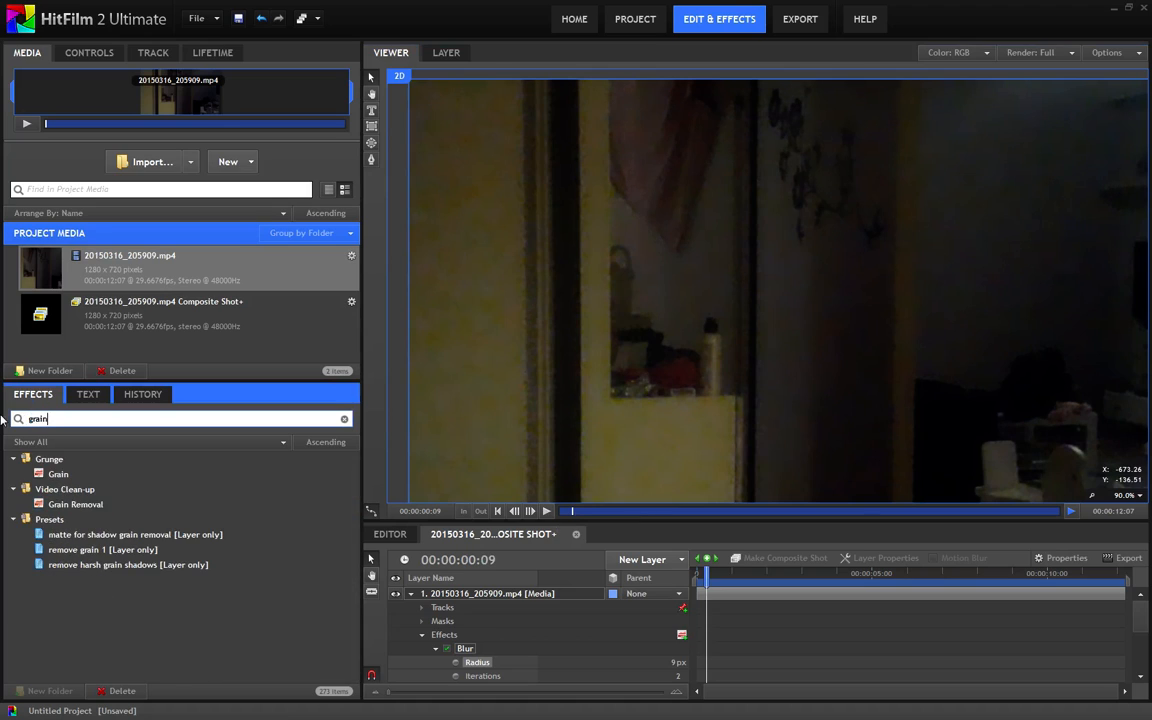
pyautogui.click(411, 595)
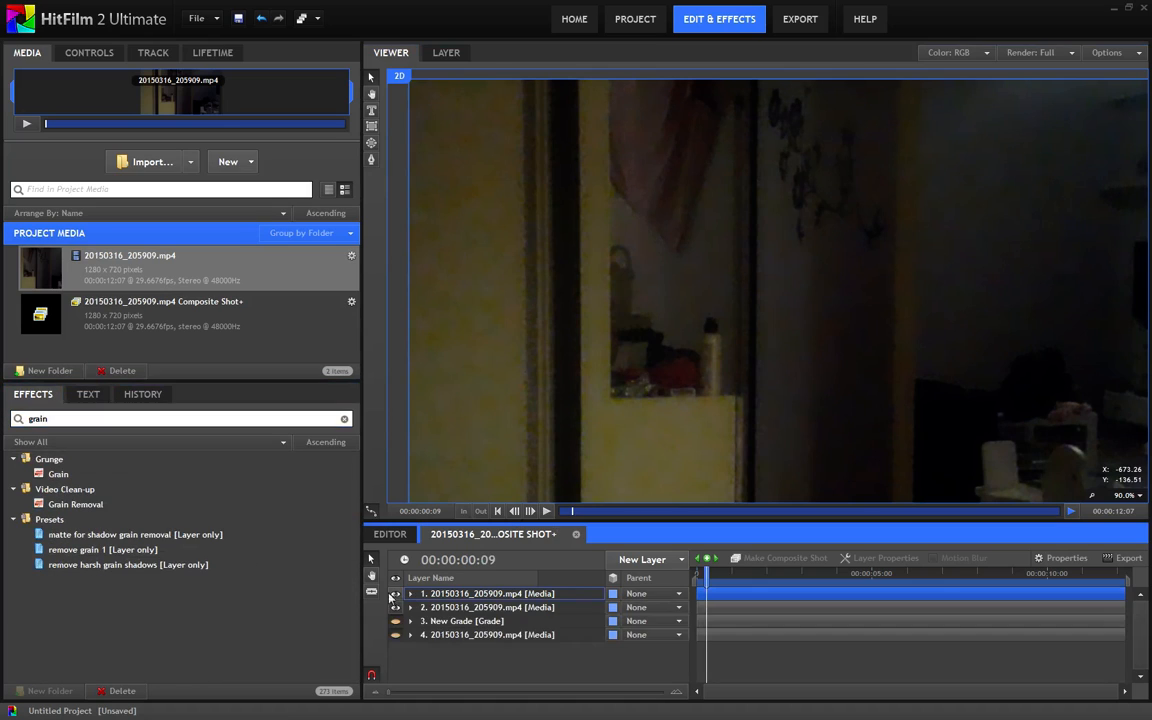
pyautogui.moveTo(74, 503); pyautogui.dragTo(440, 607)
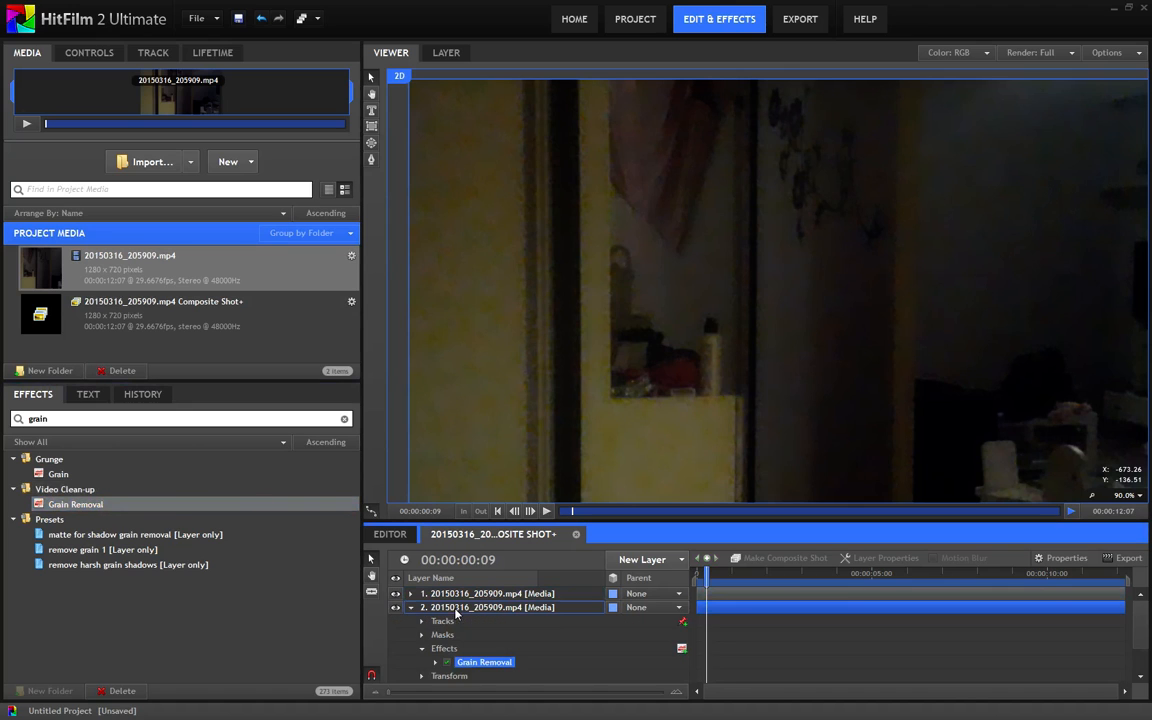
# Open the second layer's Grain Removal settings, switch the effect off and compare the image detail
pyautogui.scroll(3, 558, 381)
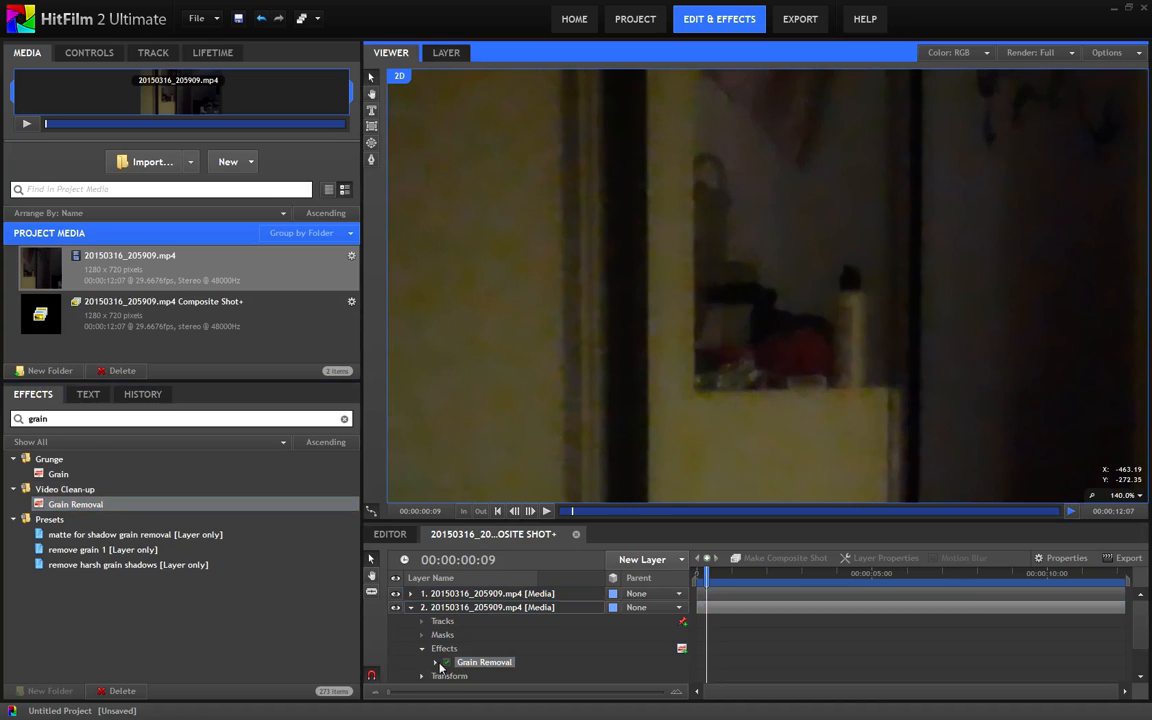
pyautogui.click(472, 657)
pyautogui.moveTo(614, 444); pyautogui.dragTo(616, 368)
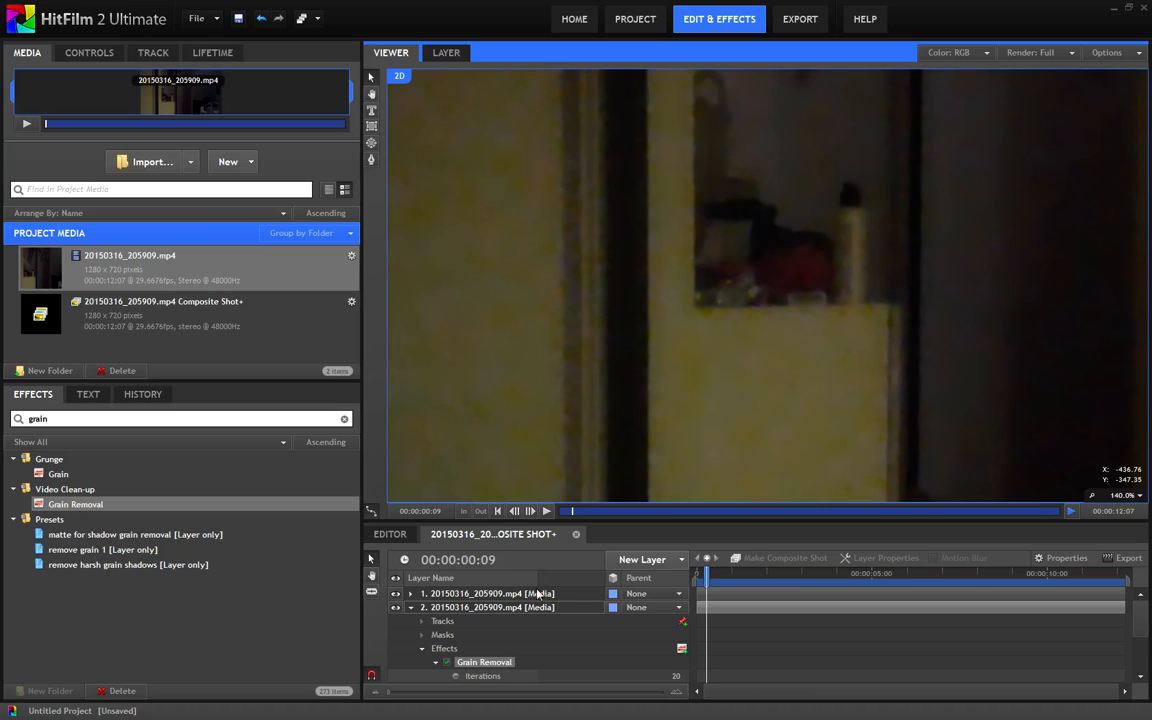
pyautogui.click(446, 664)
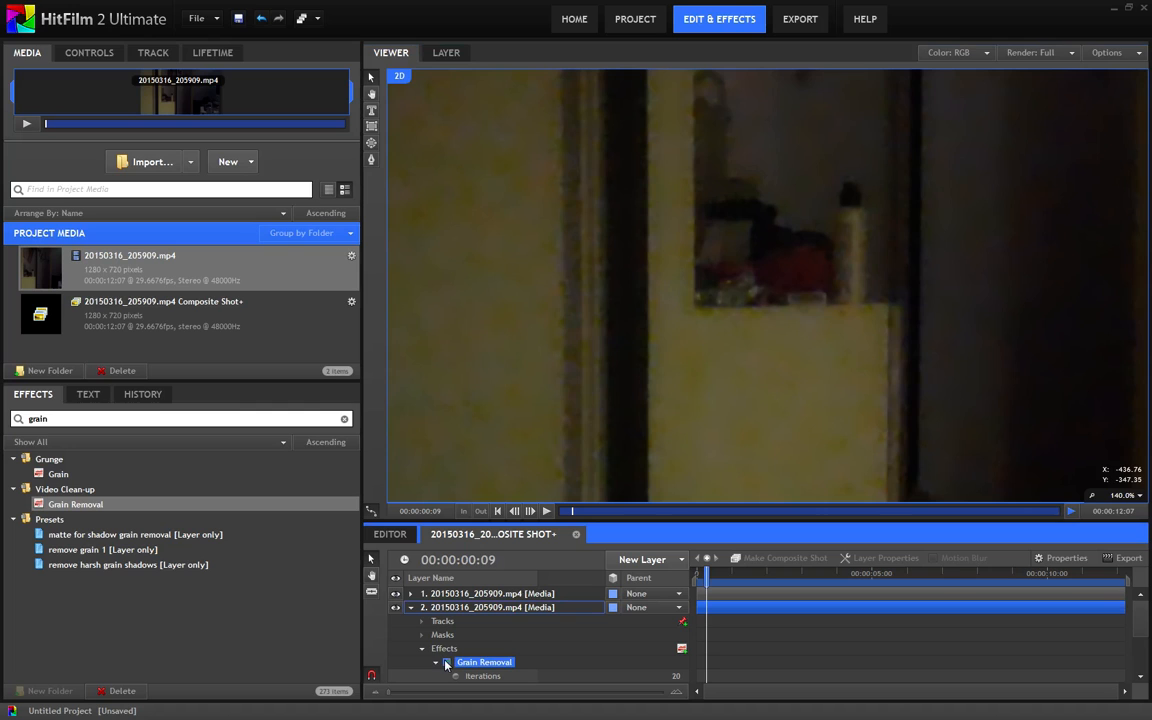
pyautogui.moveTo(846, 351); pyautogui.dragTo(611, 480)
pyautogui.scroll(-3, 760, 407)
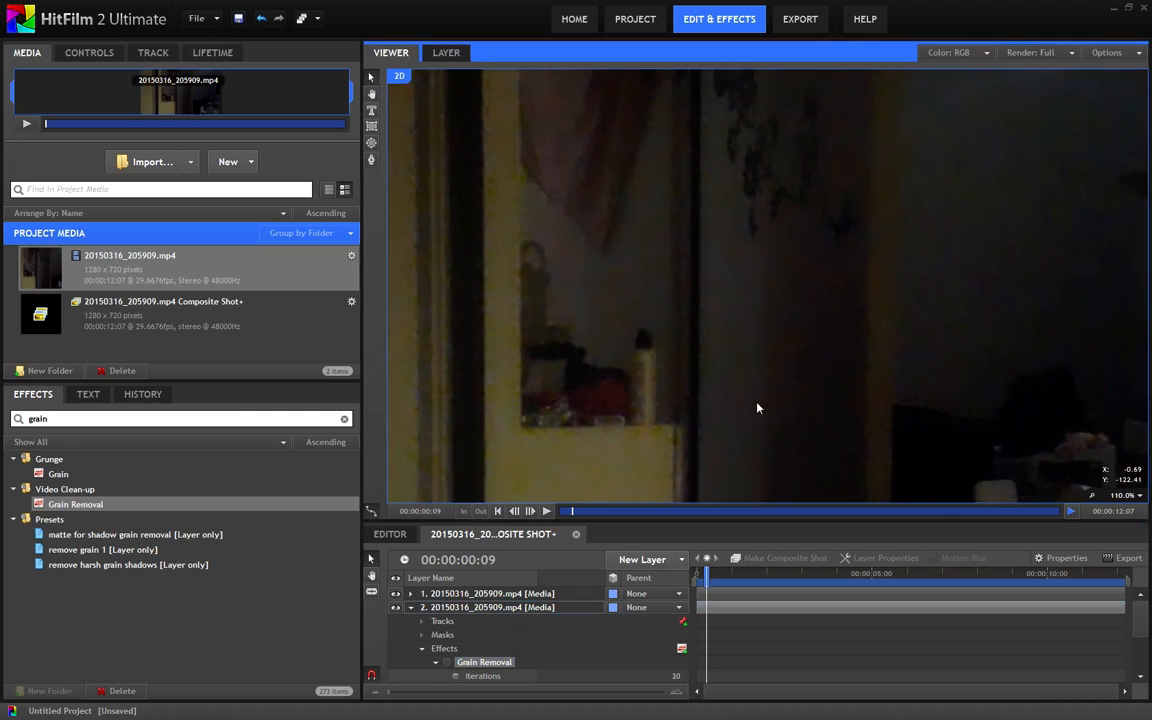
# Collapse the second layer and check the full image at 00:00:08:10
pyautogui.scroll(-3, 757, 408)
pyautogui.scroll(-2, 743, 349)
pyautogui.moveTo(722, 419); pyautogui.dragTo(730, 366)
pyautogui.scroll(1, 727, 369)
pyautogui.click(410, 607)
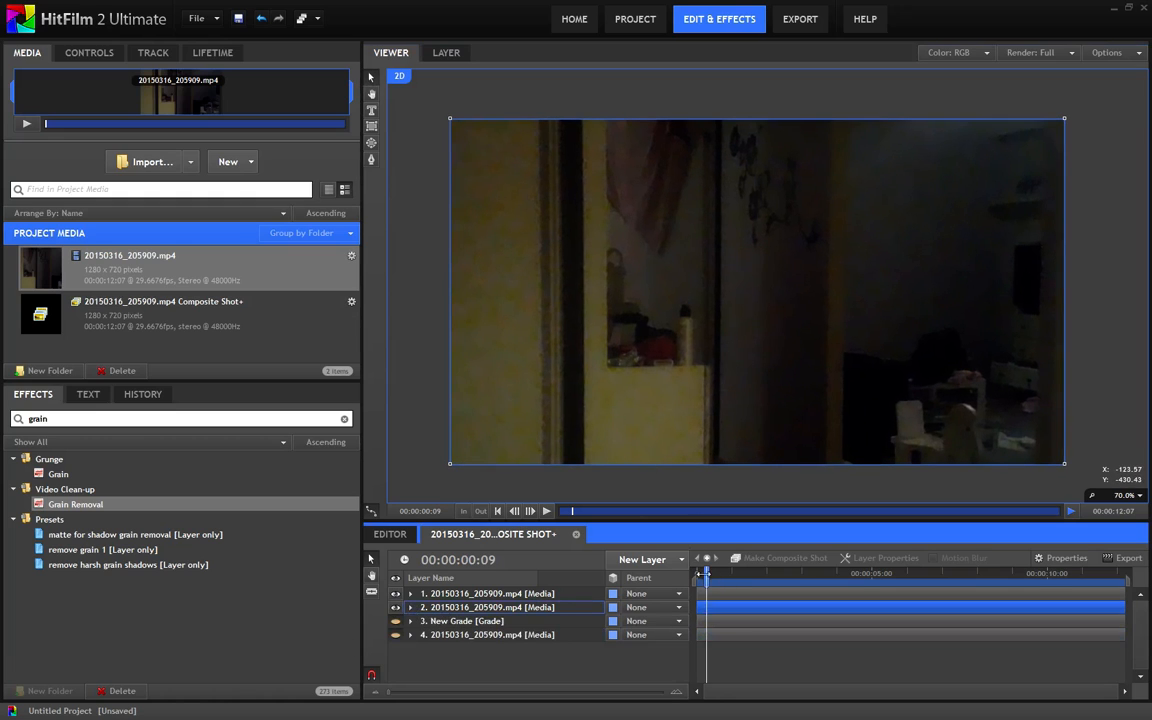
pyautogui.click(812, 574)
pyautogui.moveTo(820, 574); pyautogui.dragTo(988, 580)
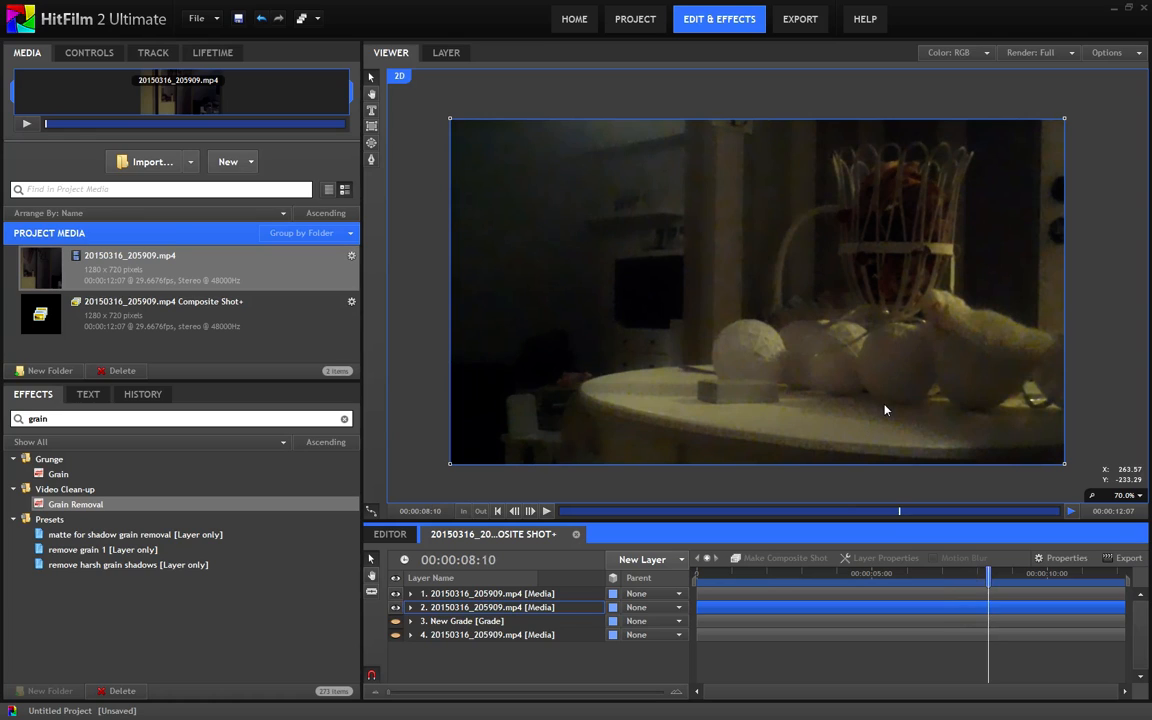
# Duplicate the second layer, hide the copy and delete its Grain Removal effect
pyautogui.click(424, 607)
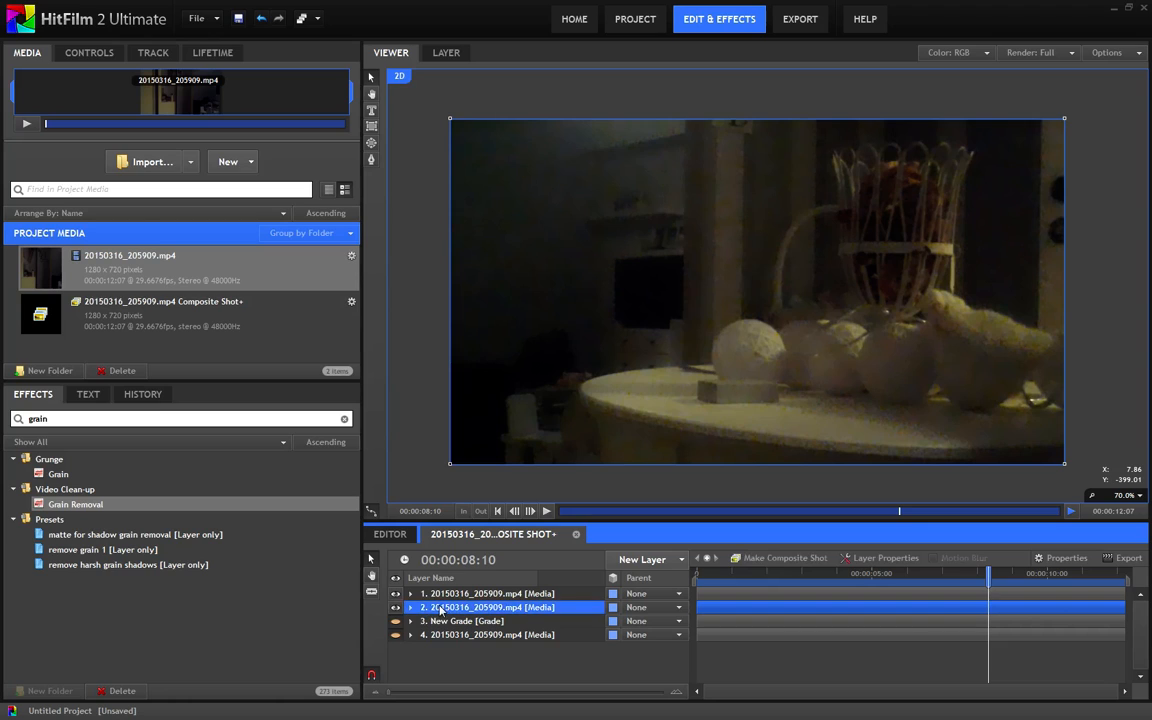
pyautogui.hotkey('ctrl', 'd')
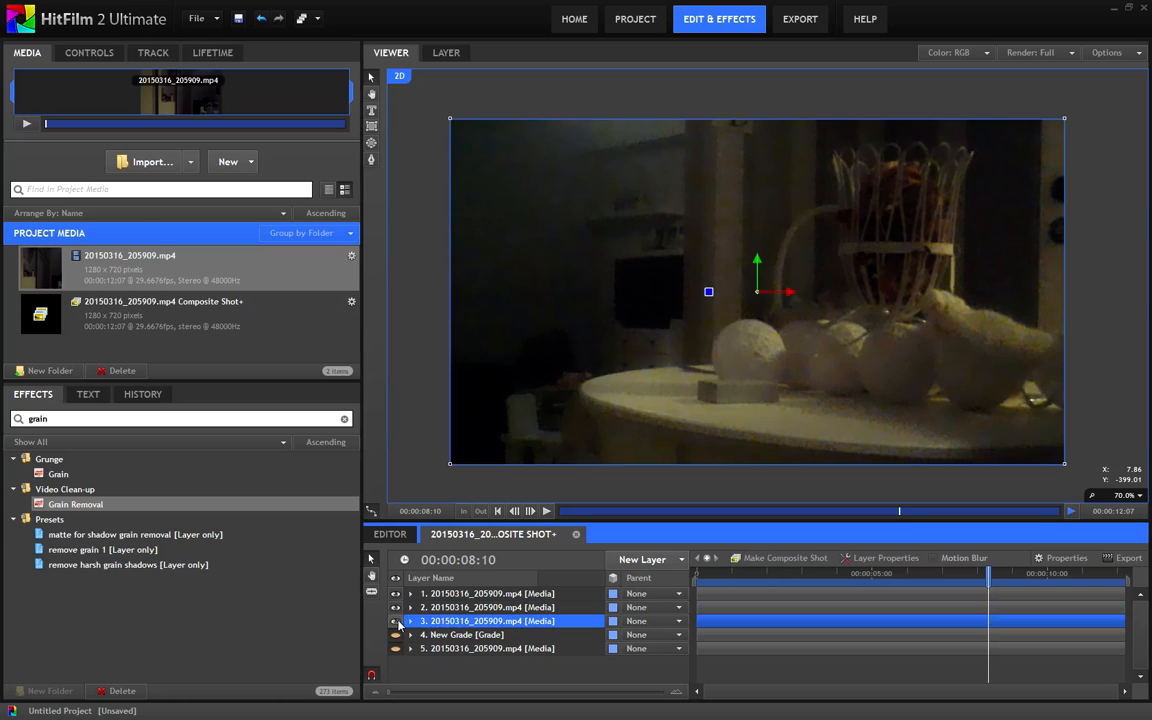
pyautogui.click(410, 622)
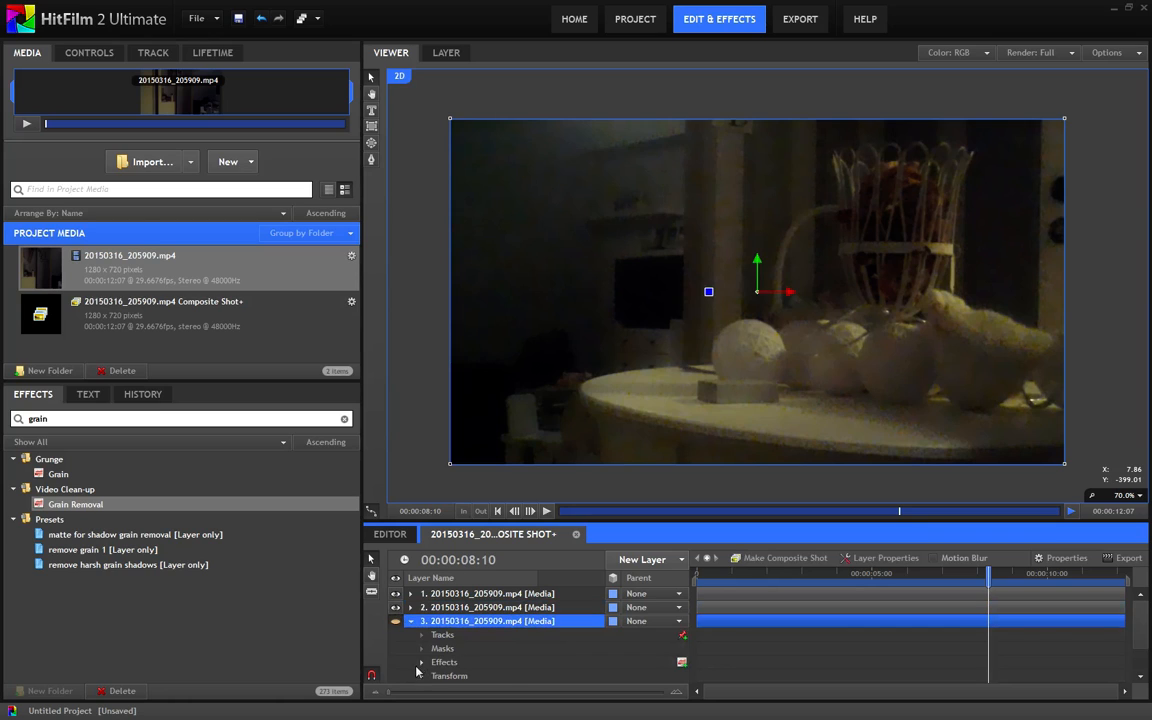
pyautogui.click(421, 662)
pyautogui.scroll(-1, 464, 648)
pyautogui.click(482, 642)
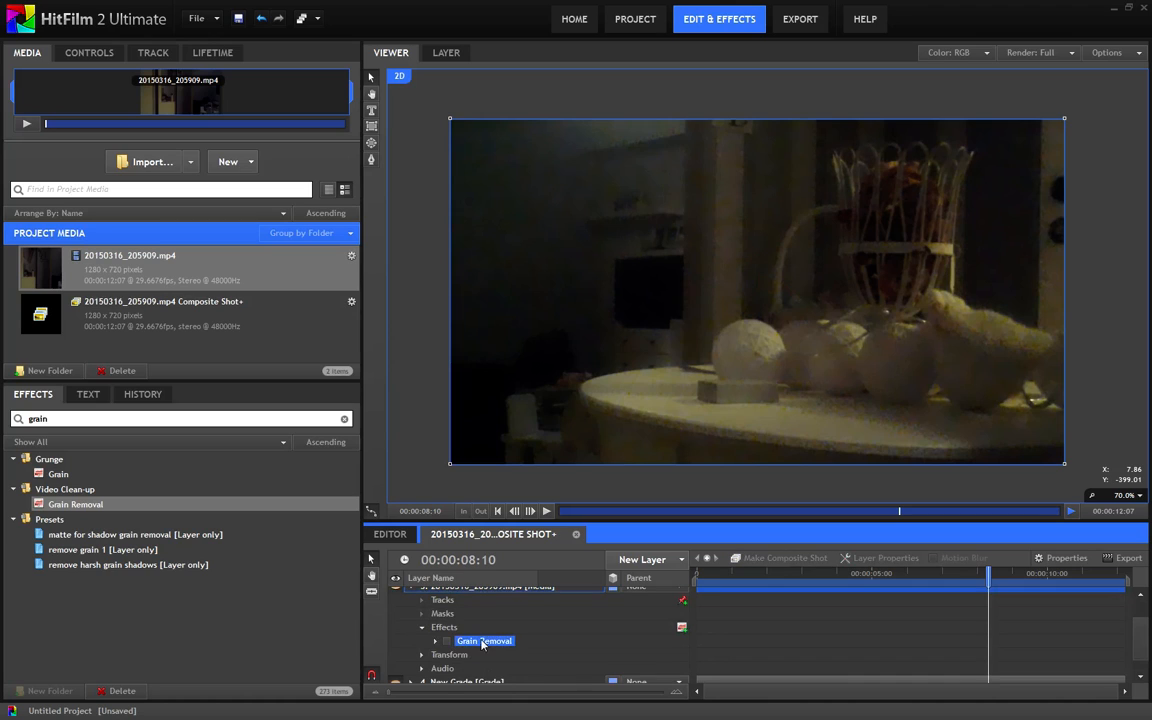
pyautogui.press('Delete')
# Move the hidden unprocessed copy to the top of the layer stack and toggle its visibility to compare it with the cleaned image
pyautogui.moveTo(424, 622); pyautogui.dragTo(436, 597)
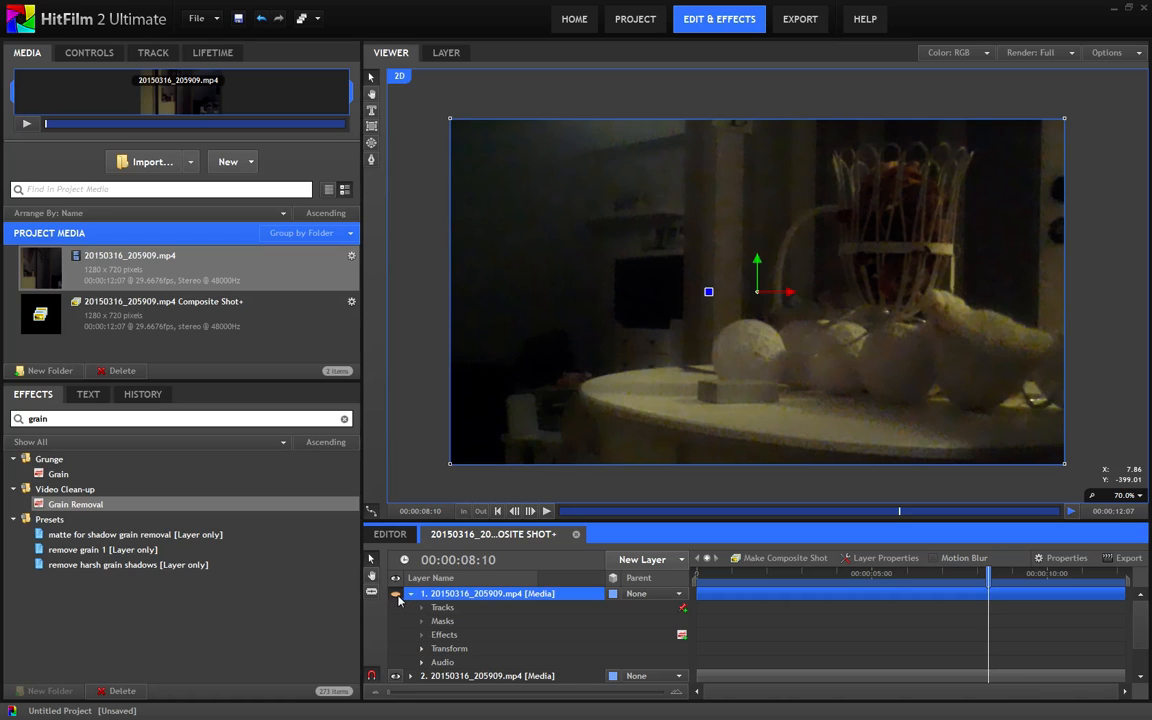
pyautogui.click(395, 594)
pyautogui.click(395, 594)
pyautogui.click(398, 596)
pyautogui.click(398, 596)
# Compare the original and cleaned images up close and at full frame by toggling the first layer's visibility
pyautogui.scroll(4, 602, 422)
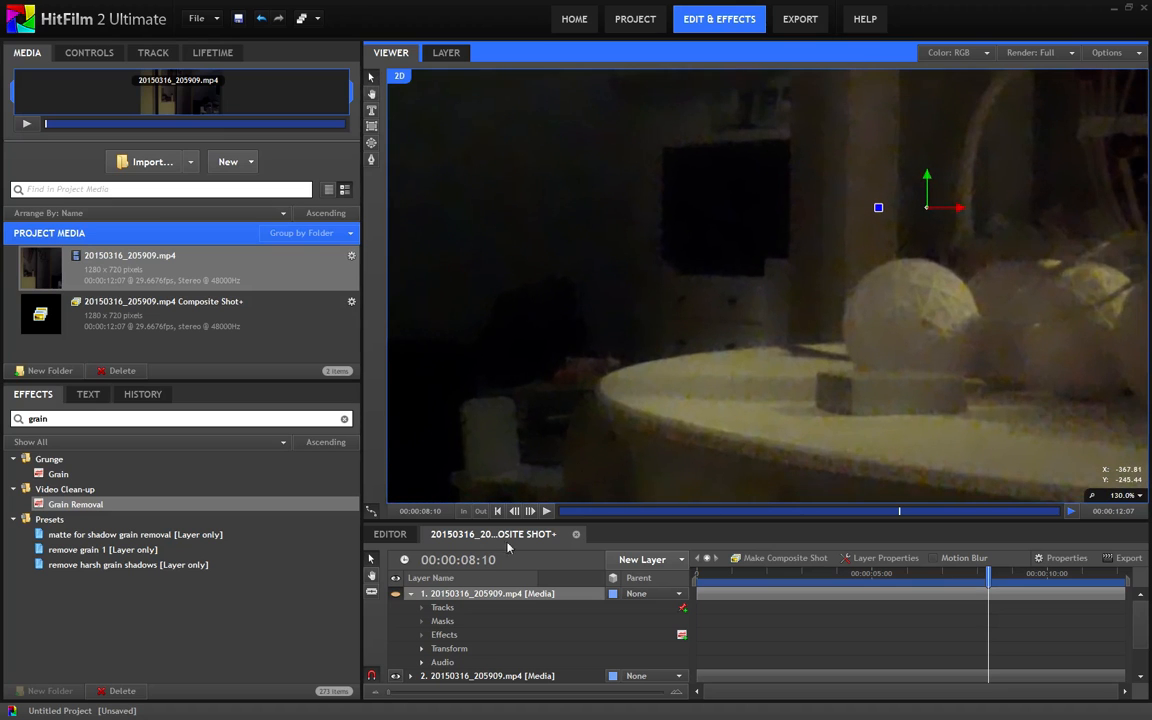
pyautogui.click(395, 597)
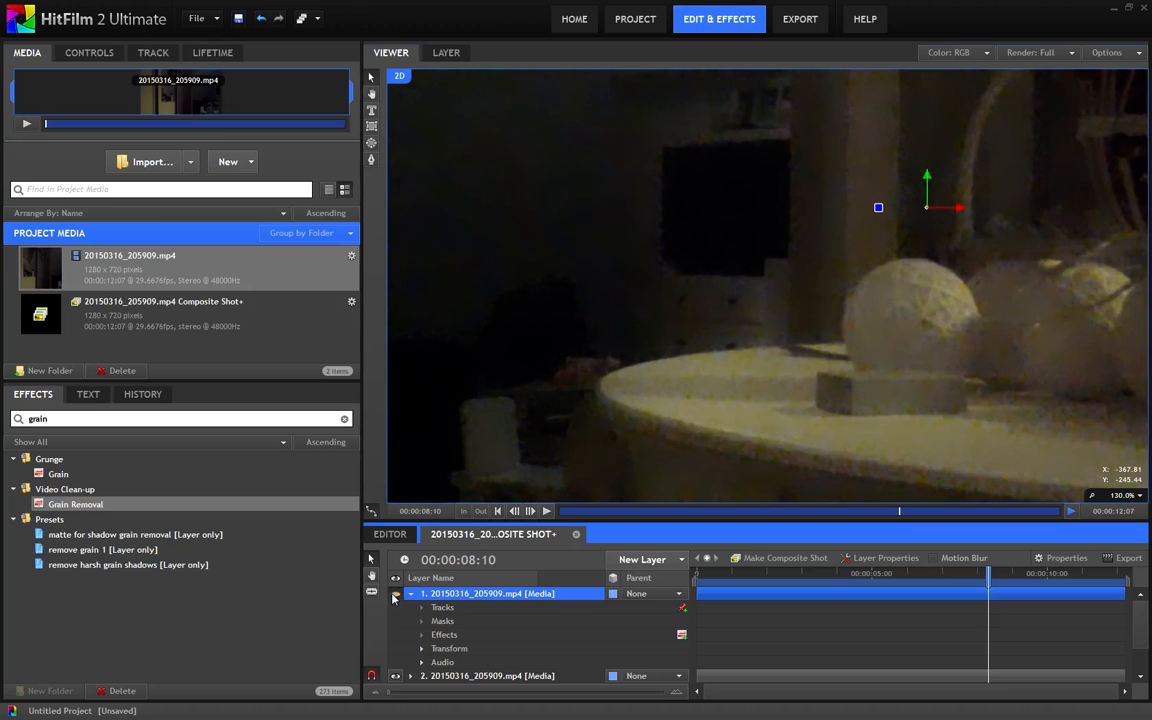
pyautogui.moveTo(933, 329); pyautogui.dragTo(764, 401)
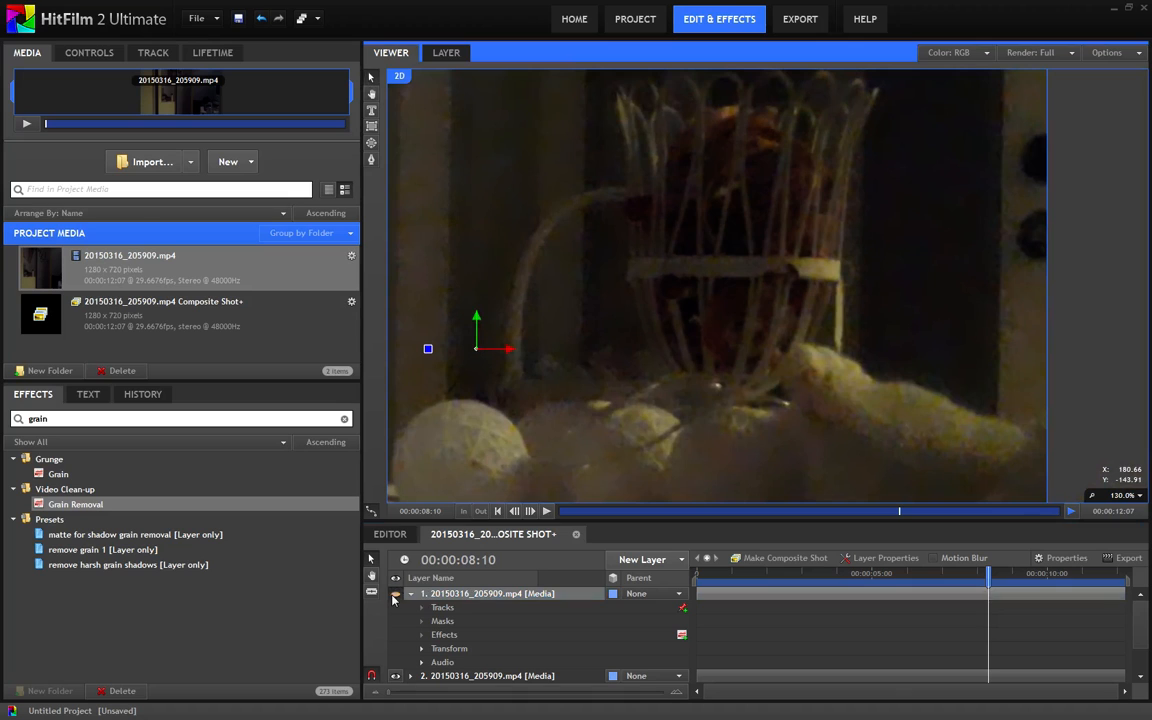
pyautogui.scroll(-4, 554, 382)
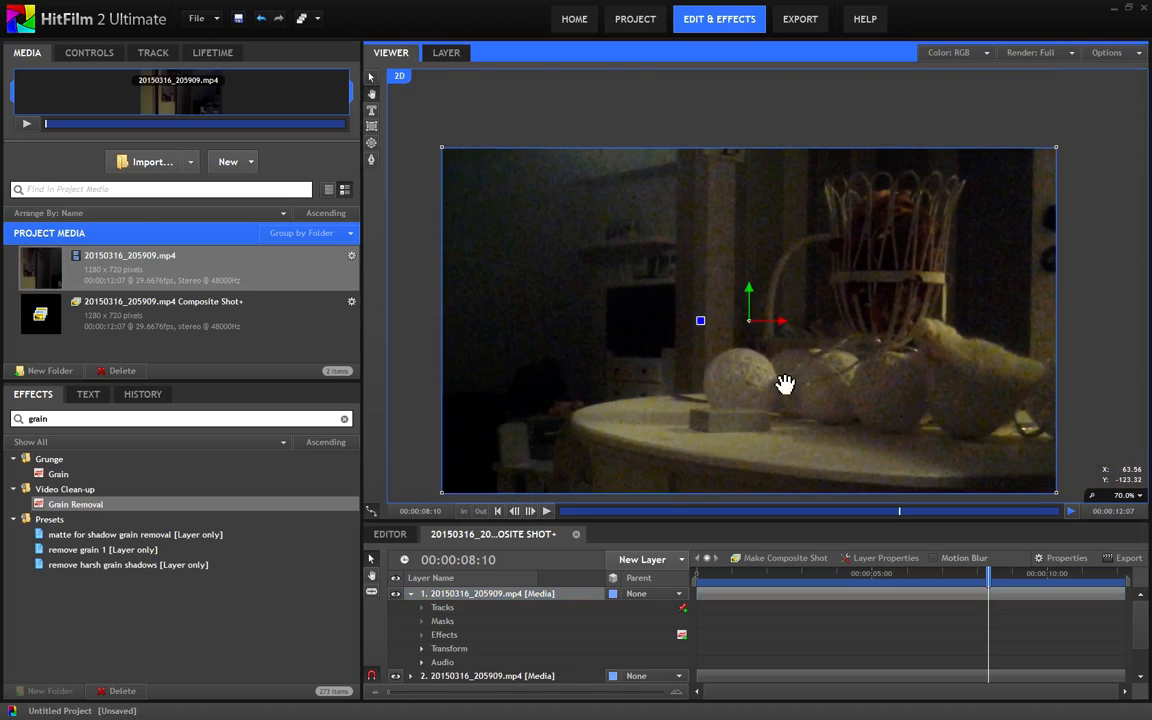
pyautogui.click(396, 597)
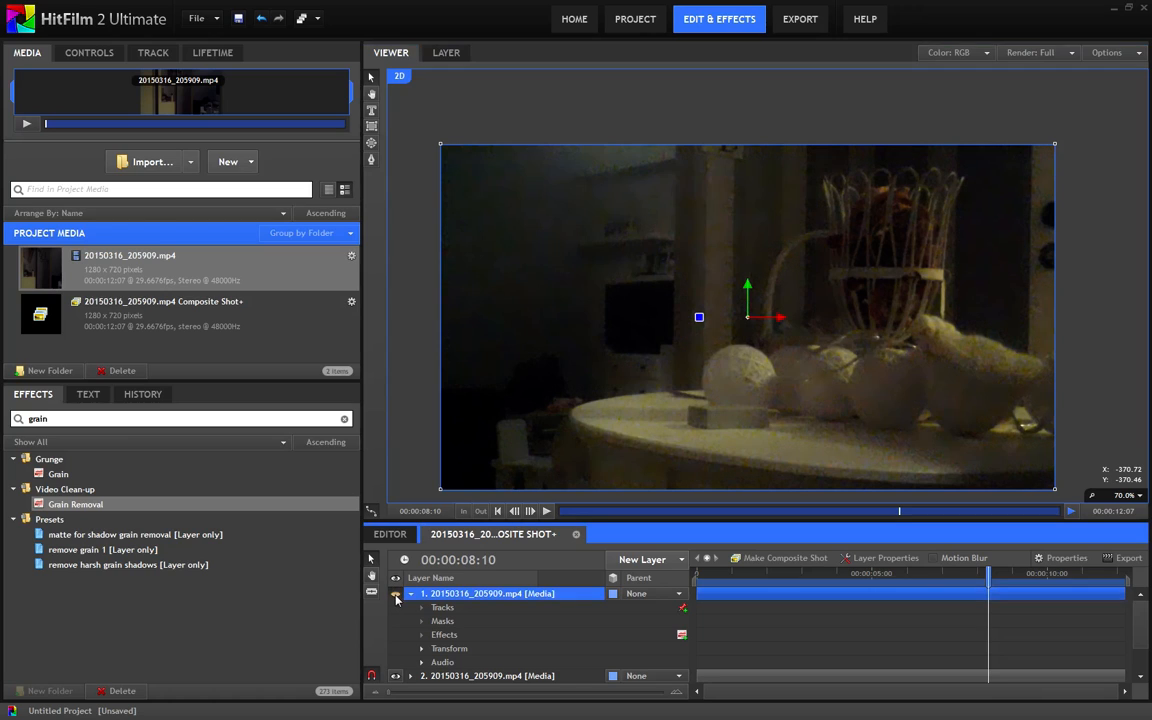
pyautogui.click(396, 597)
pyautogui.click(395, 596)
pyautogui.click(397, 596)
# Try lowering the second layer's opacity to 79% and check the image at 00:00:07:14
pyautogui.scroll(-1, 446, 622)
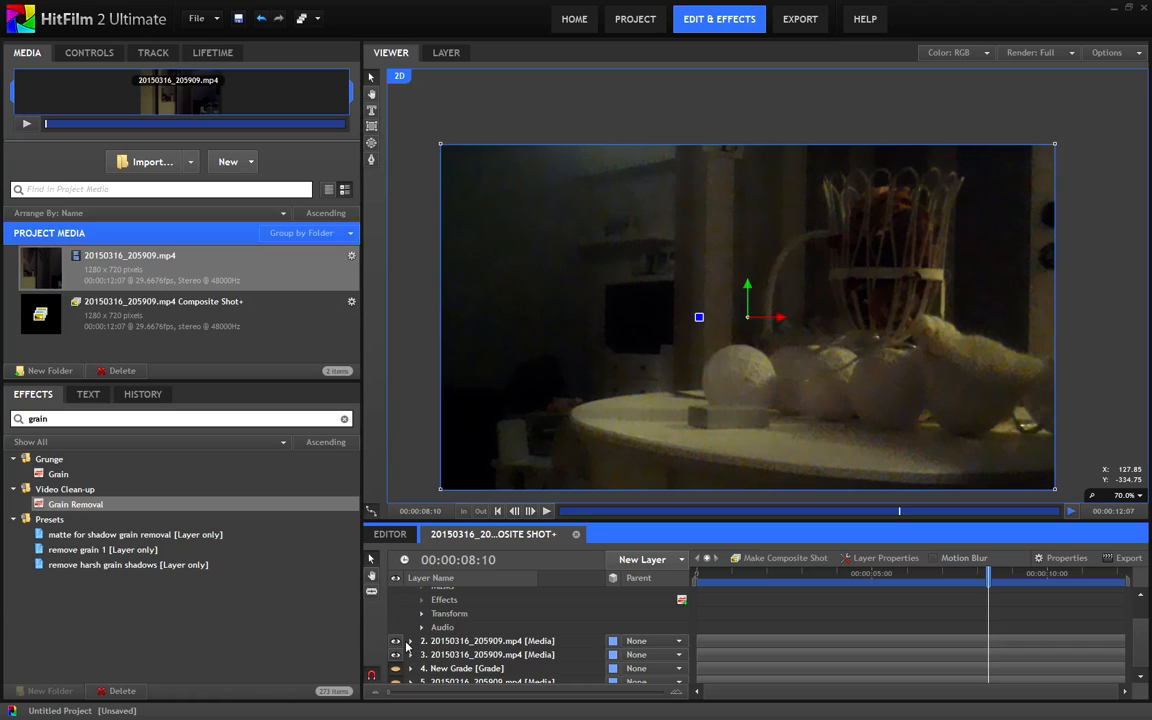
pyautogui.click(409, 642)
pyautogui.scroll(-3, 450, 648)
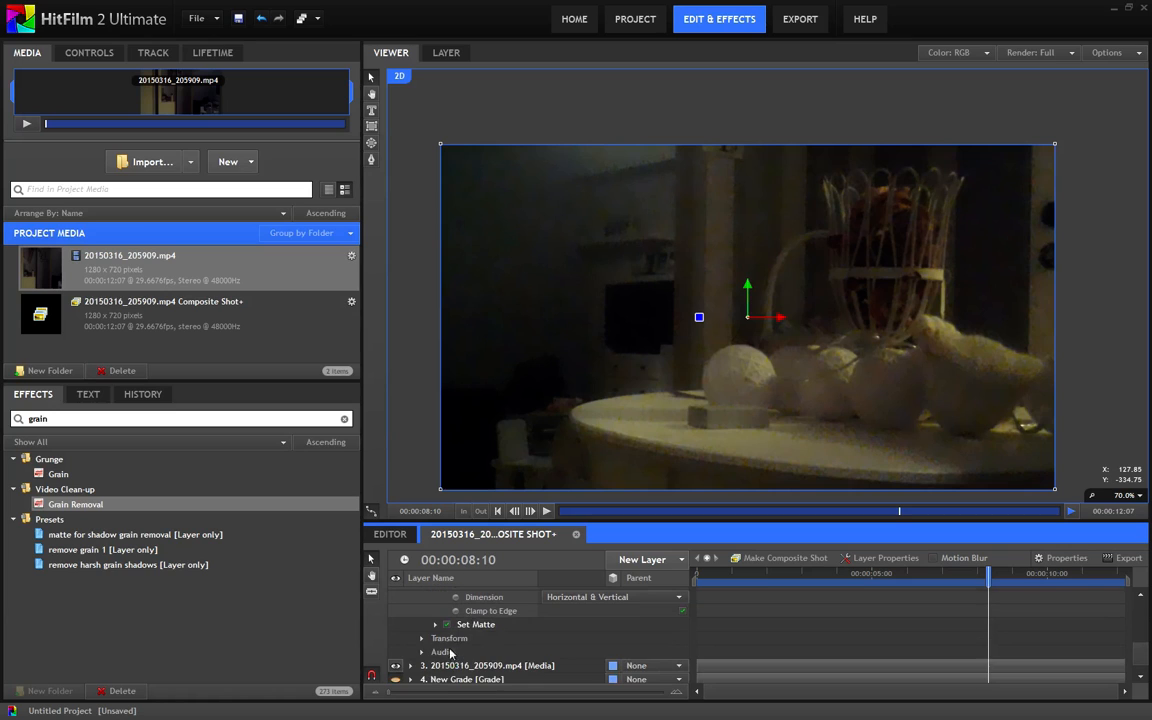
pyautogui.click(421, 639)
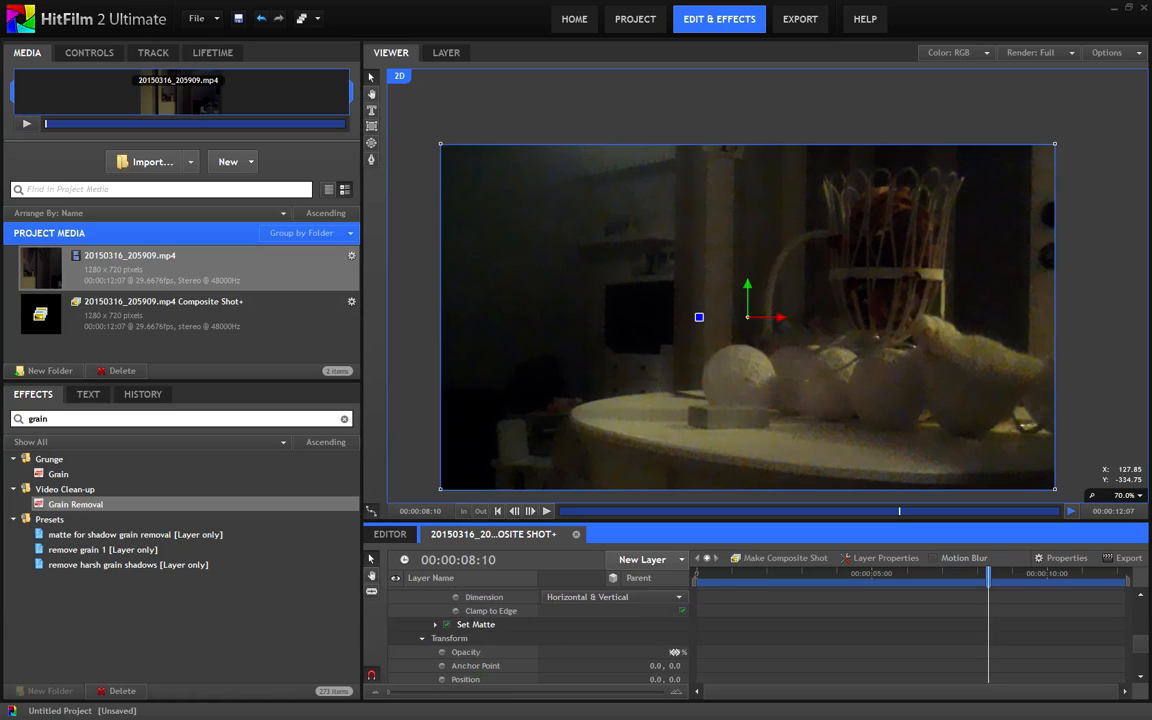
pyautogui.click(674, 652)
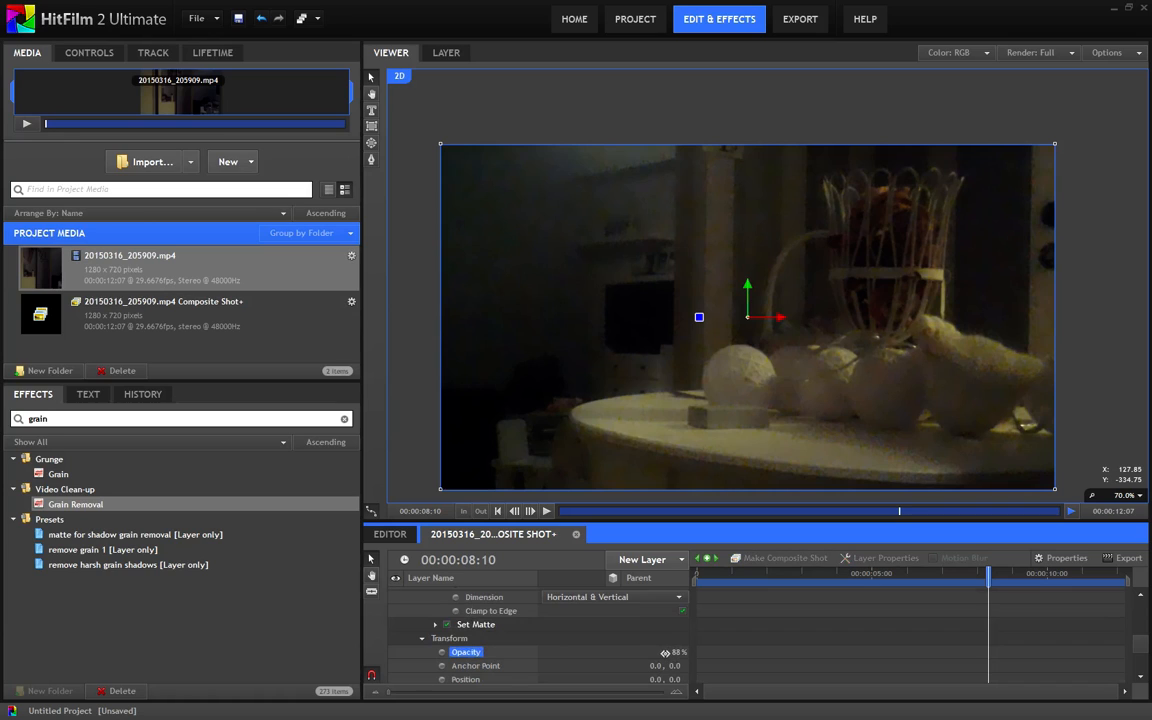
pyautogui.moveTo(665, 653)
pyautogui.mouseDown()
pyautogui.moveTo(578, 654)
pyautogui.moveTo(673, 660)
pyautogui.mouseUp()
pyautogui.moveTo(905, 513); pyautogui.dragTo(866, 515)
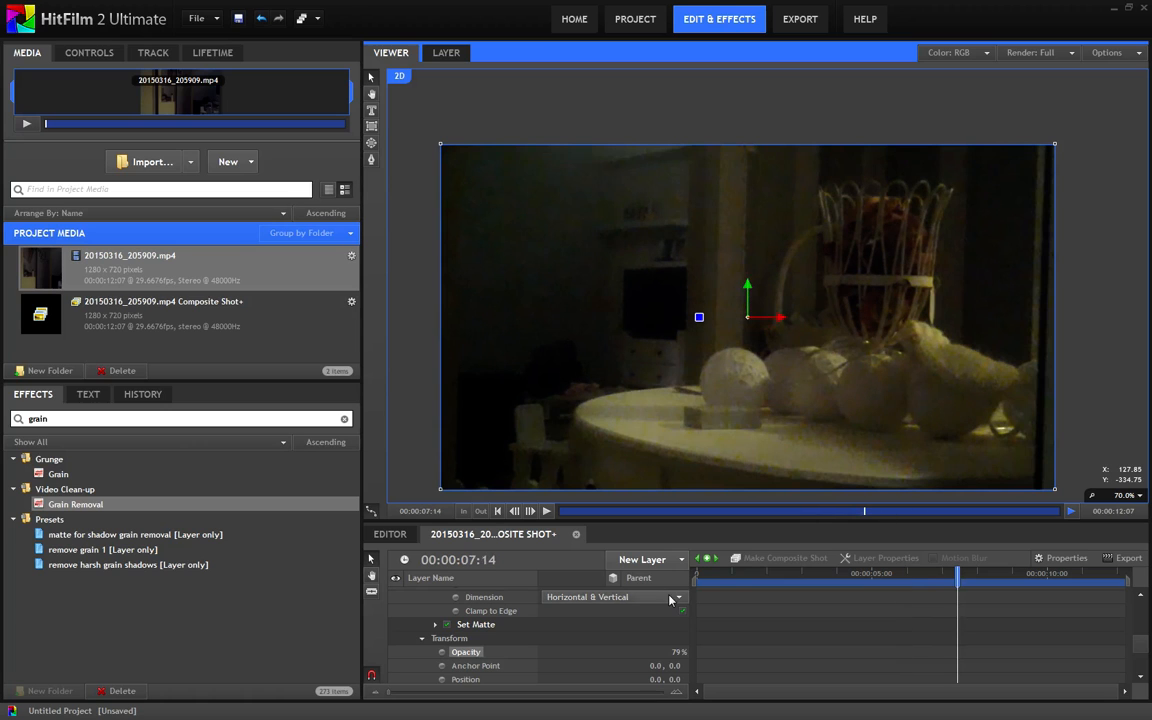
# Restore the second layer's opacity to 100% and collapse its settings
pyautogui.scroll(5, 490, 589)
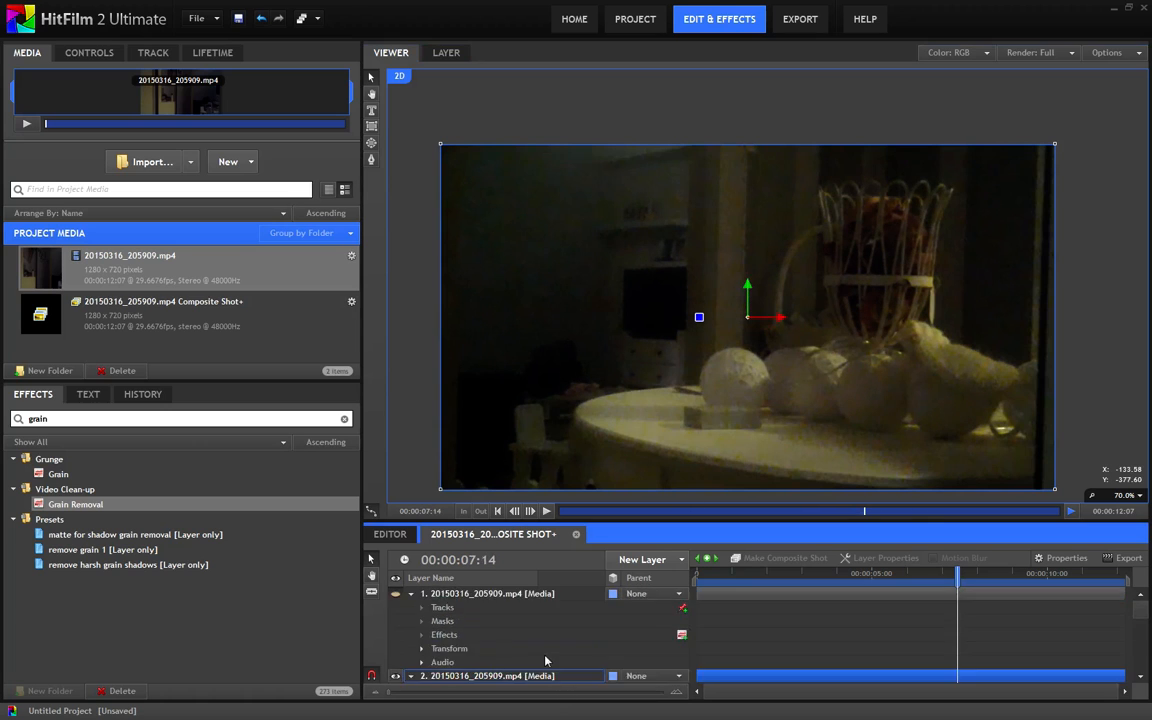
pyautogui.scroll(-5, 560, 620)
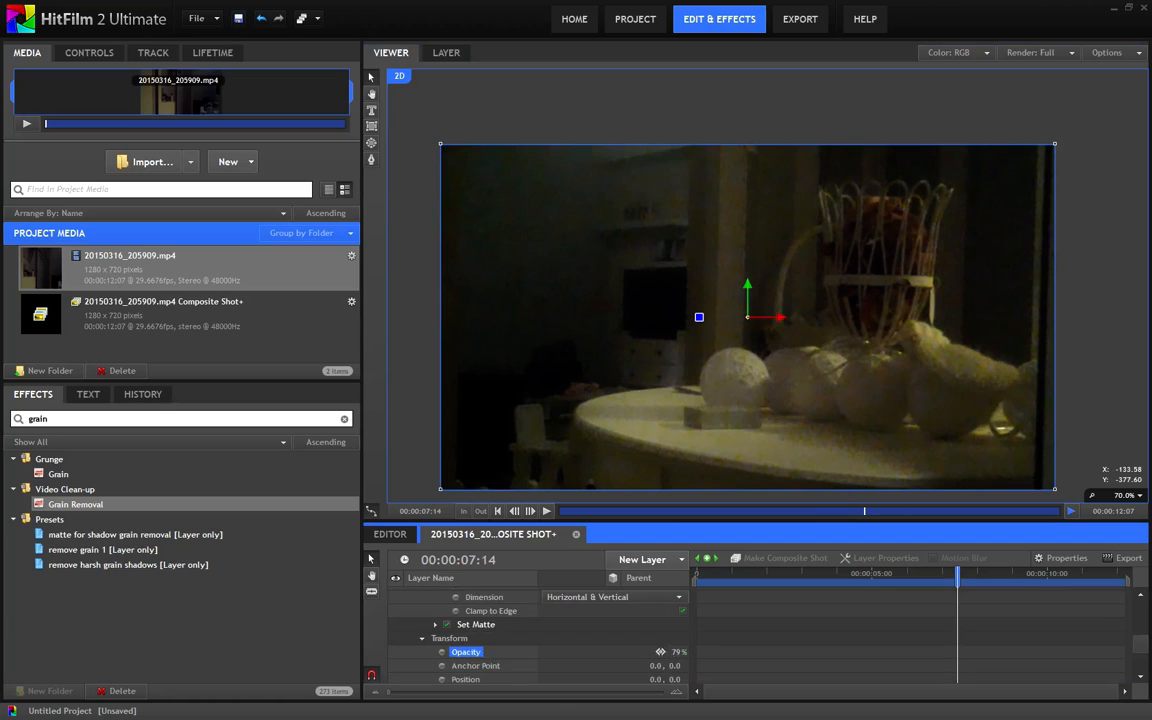
pyautogui.scroll(5, 500, 630)
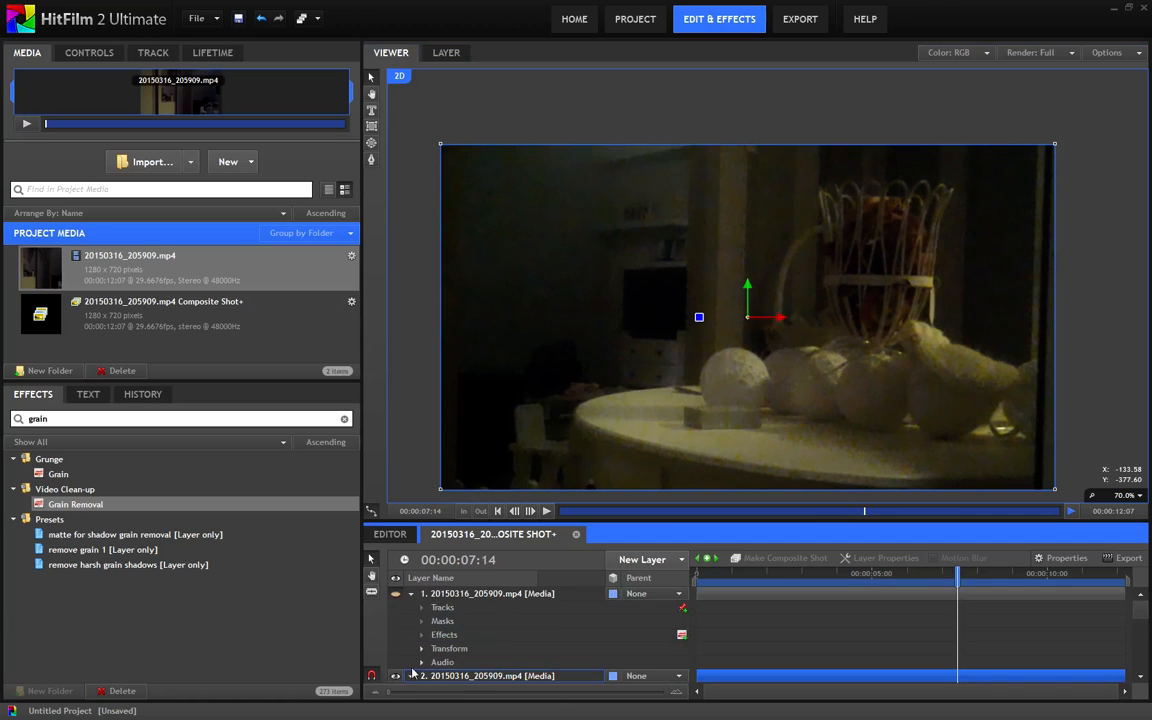
pyautogui.scroll(-3, 412, 673)
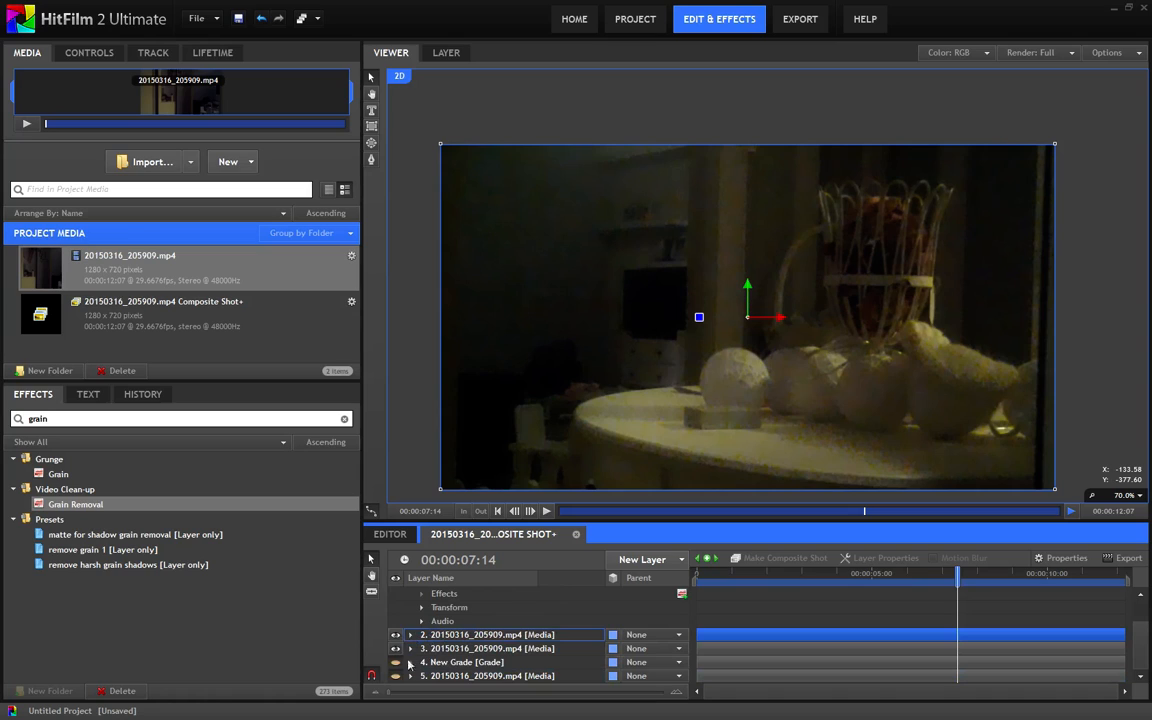
# Duplicate the blurred second layer and hide the copy
pyautogui.click(416, 640)
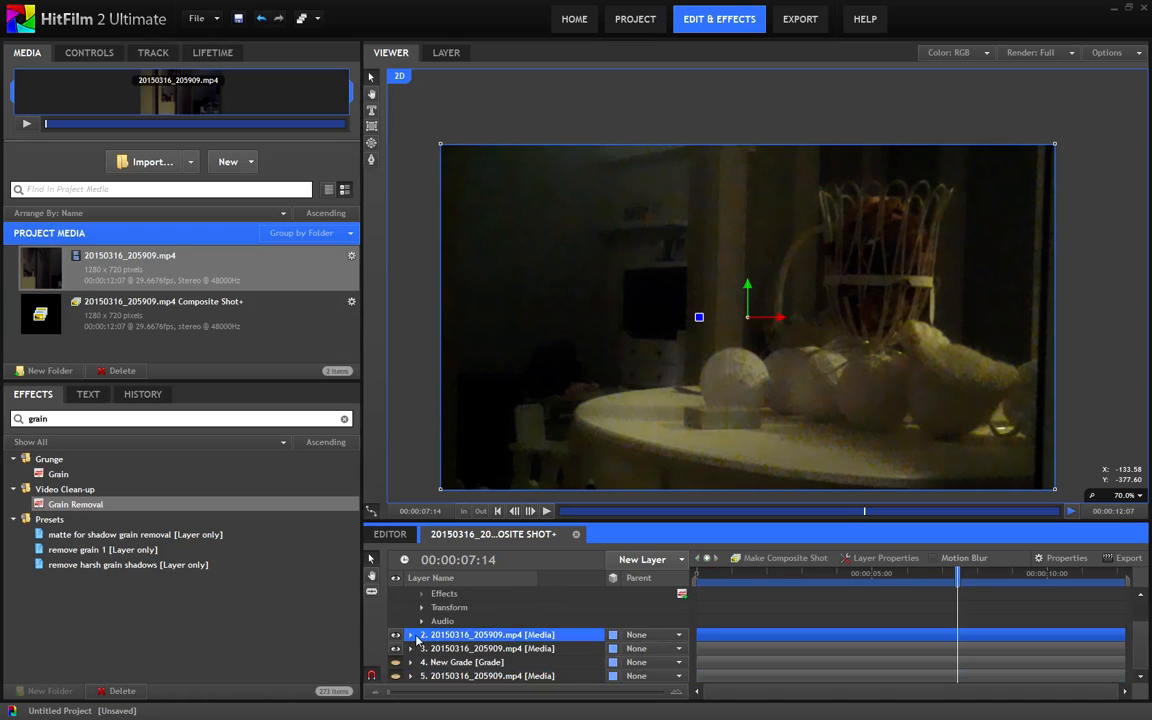
pyautogui.hotkey('ctrl', 'd')
pyautogui.click(425, 636)
pyautogui.click(393, 637)
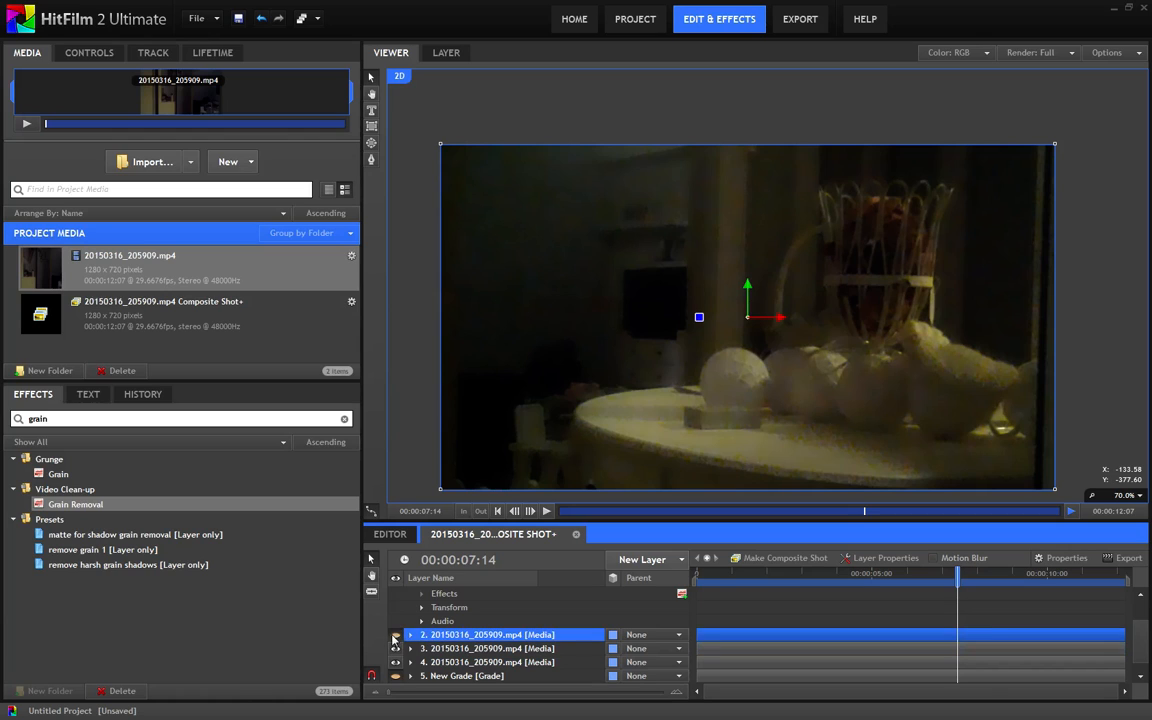
# Delete the Set Matte effect from the hidden copy, leaving only its Blur effect
pyautogui.click(410, 635)
pyautogui.scroll(-1, 430, 650)
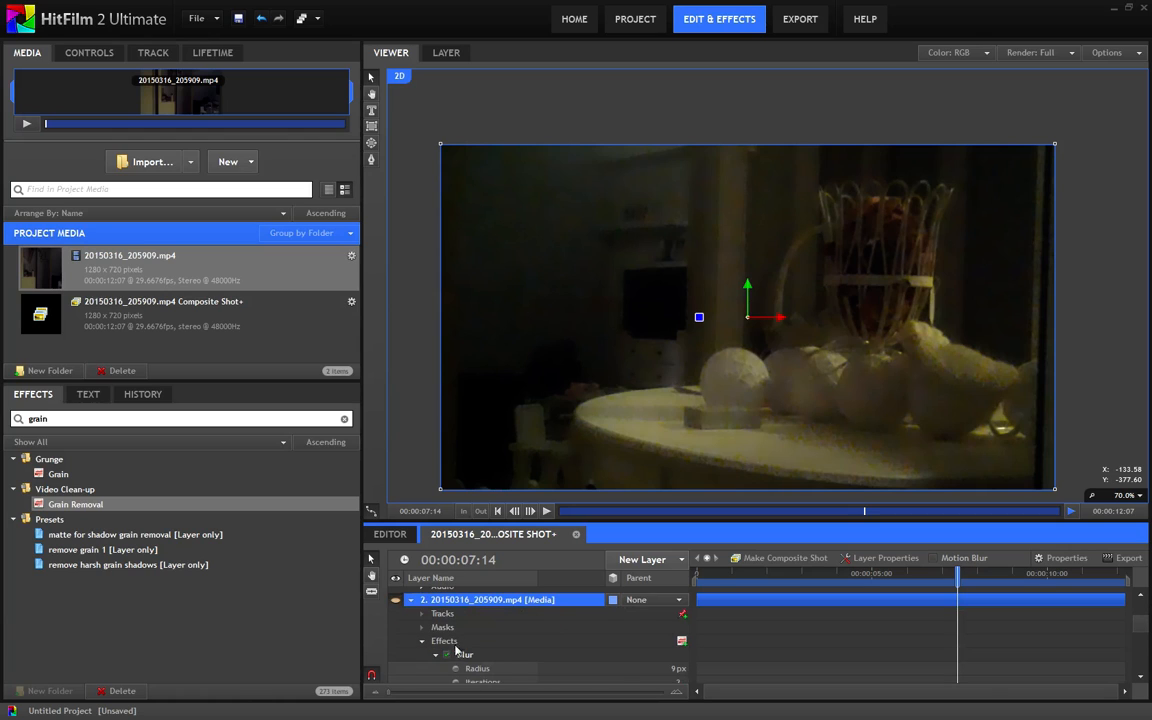
pyautogui.scroll(-1, 456, 650)
pyautogui.click(436, 620)
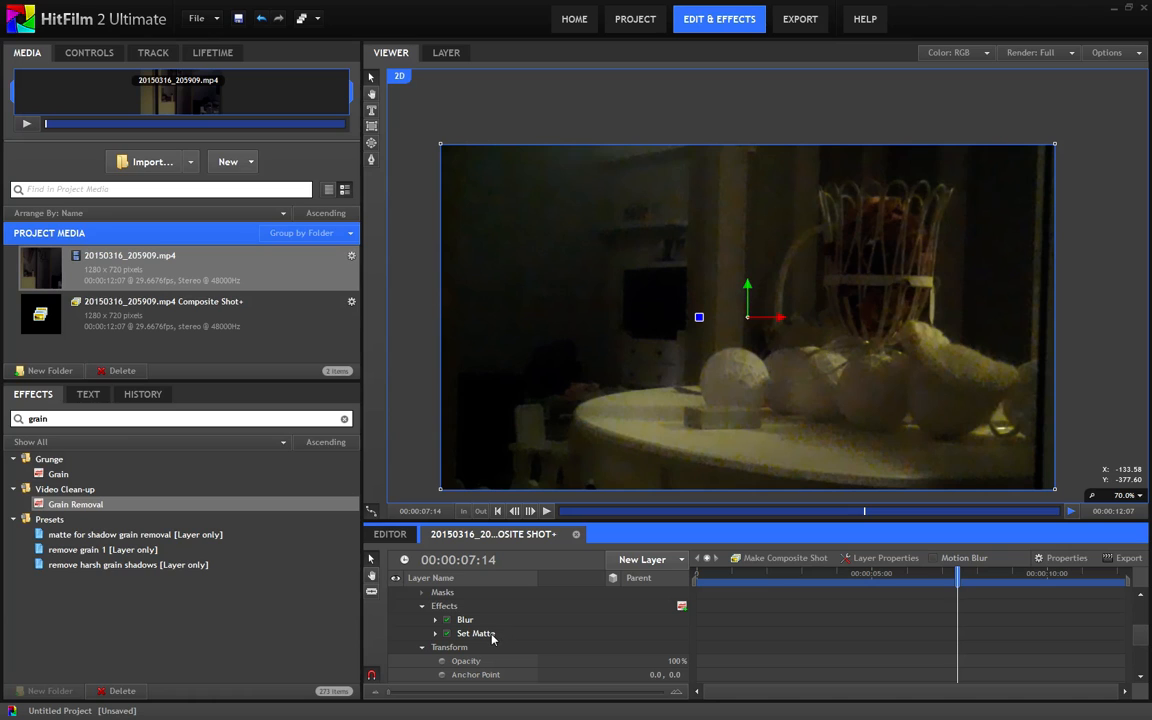
pyautogui.click(485, 638)
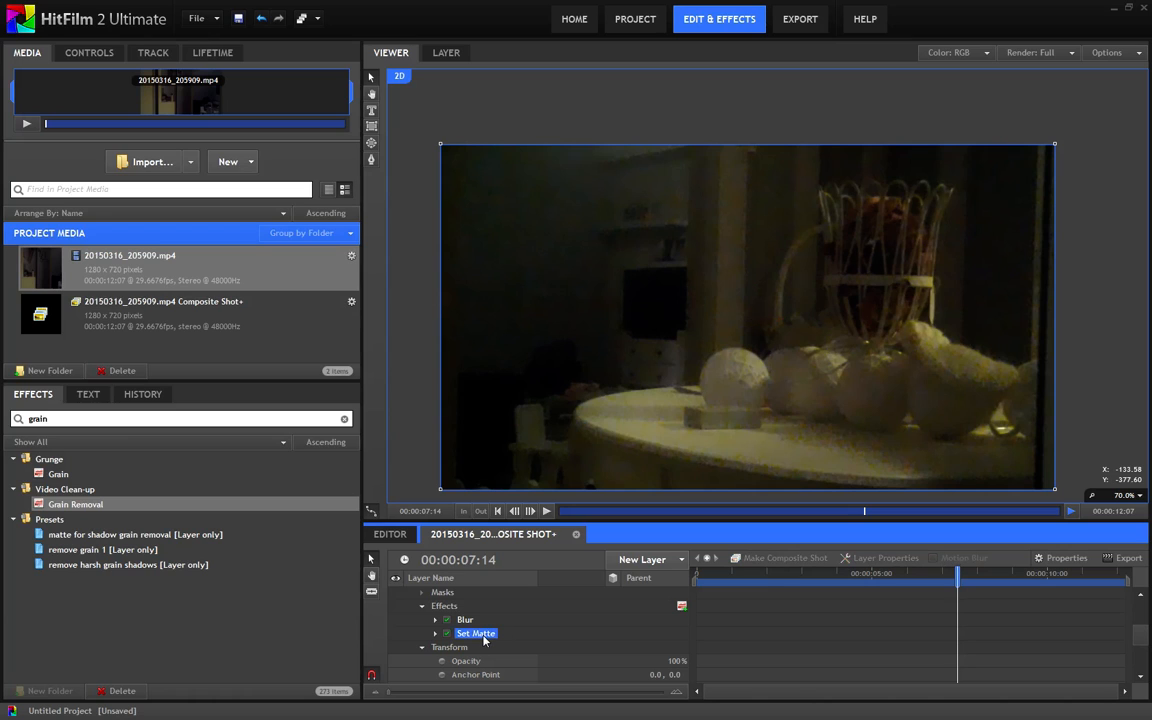
pyautogui.press('Delete')
# Collapse the top two layers and move the blur-only copy to the top of the layer stack
pyautogui.scroll(4, 485, 641)
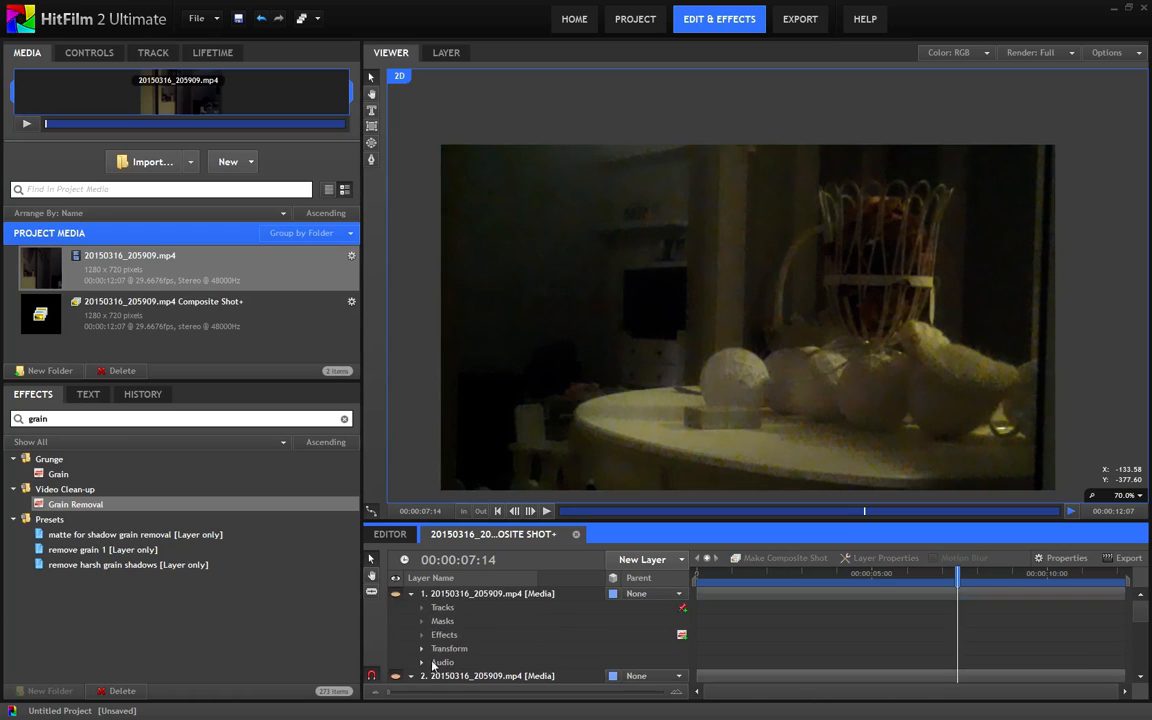
pyautogui.click(412, 594)
pyautogui.click(437, 606)
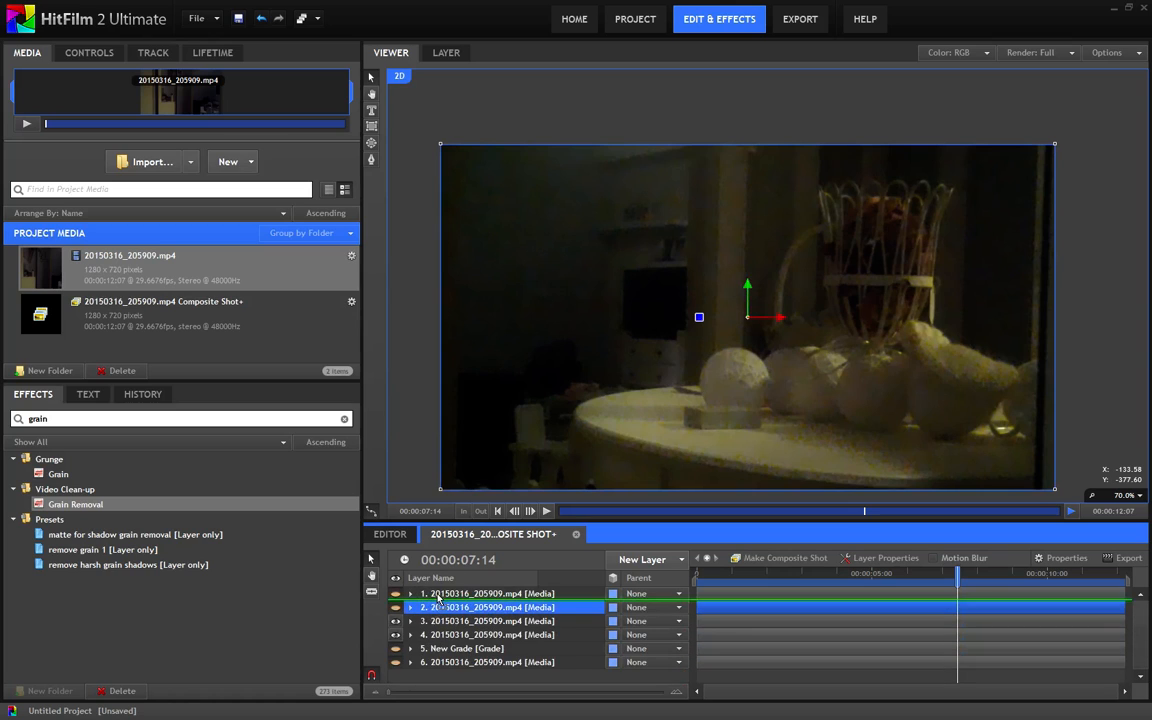
pyautogui.click(437, 594)
# Compare the fully blurred, original and cleaned images by toggling the visibility of the first and second layers
pyautogui.moveTo(856, 414); pyautogui.dragTo(836, 406)
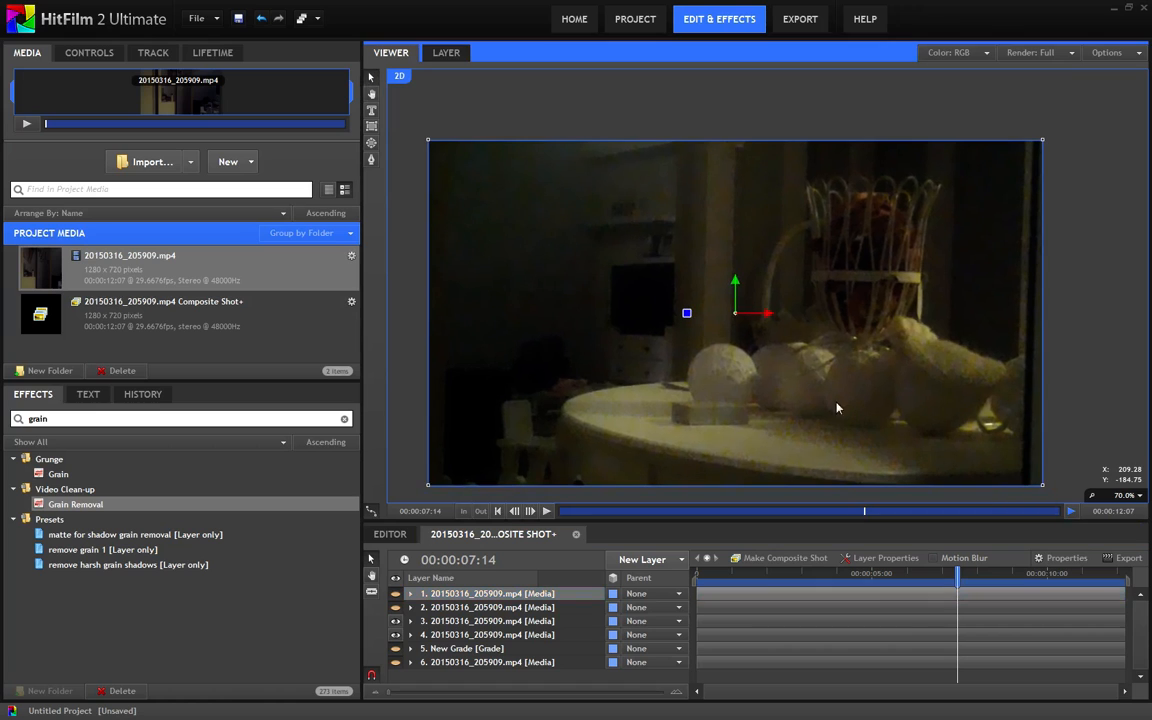
pyautogui.moveTo(854, 362); pyautogui.dragTo(867, 350)
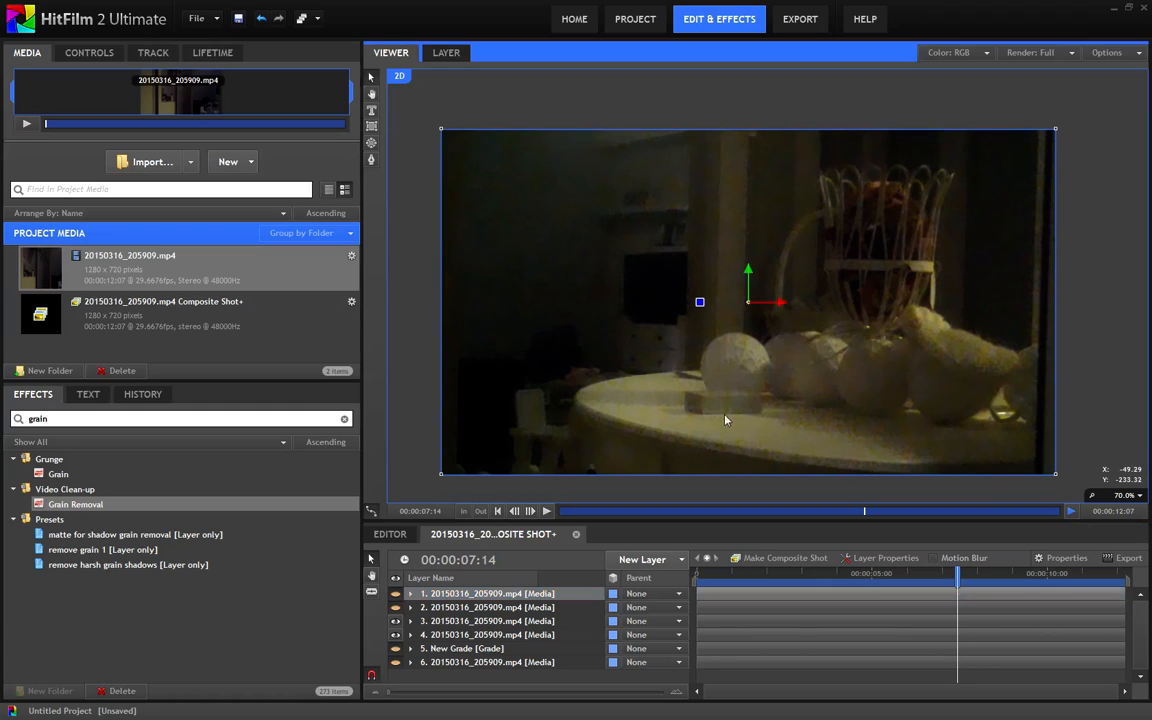
pyautogui.click(397, 595)
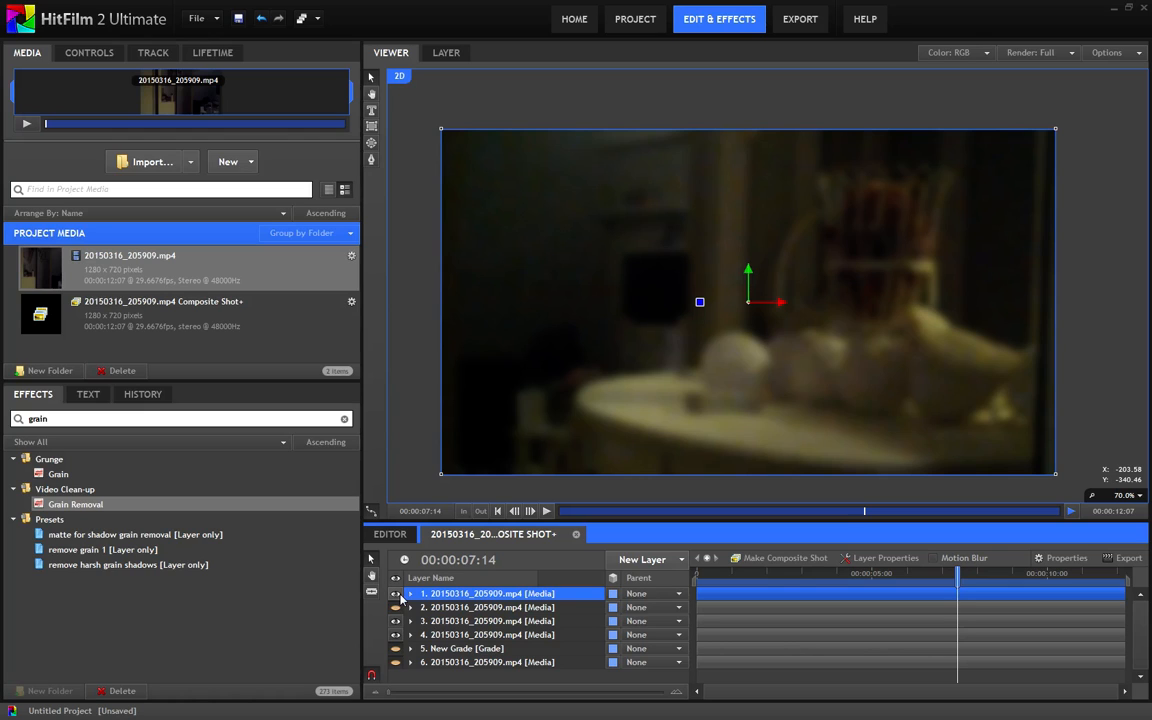
pyautogui.click(399, 596)
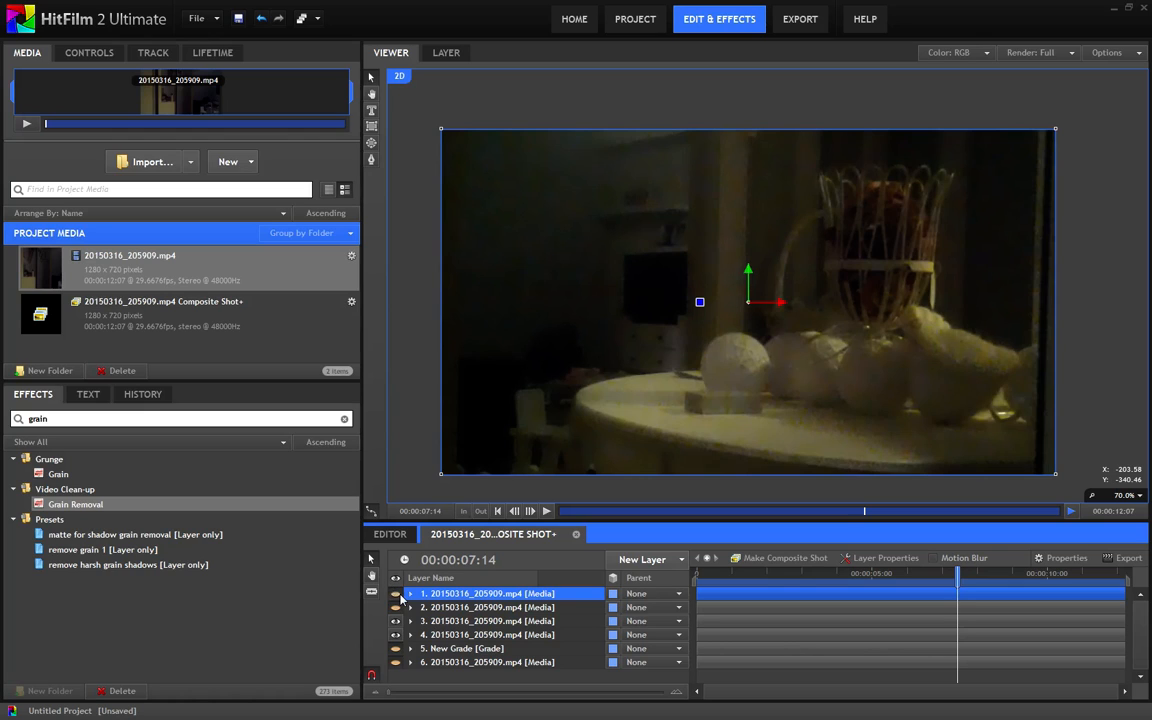
pyautogui.click(399, 596)
pyautogui.click(399, 596)
pyautogui.click(397, 608)
pyautogui.click(397, 608)
pyautogui.moveTo(728, 404); pyautogui.dragTo(752, 389)
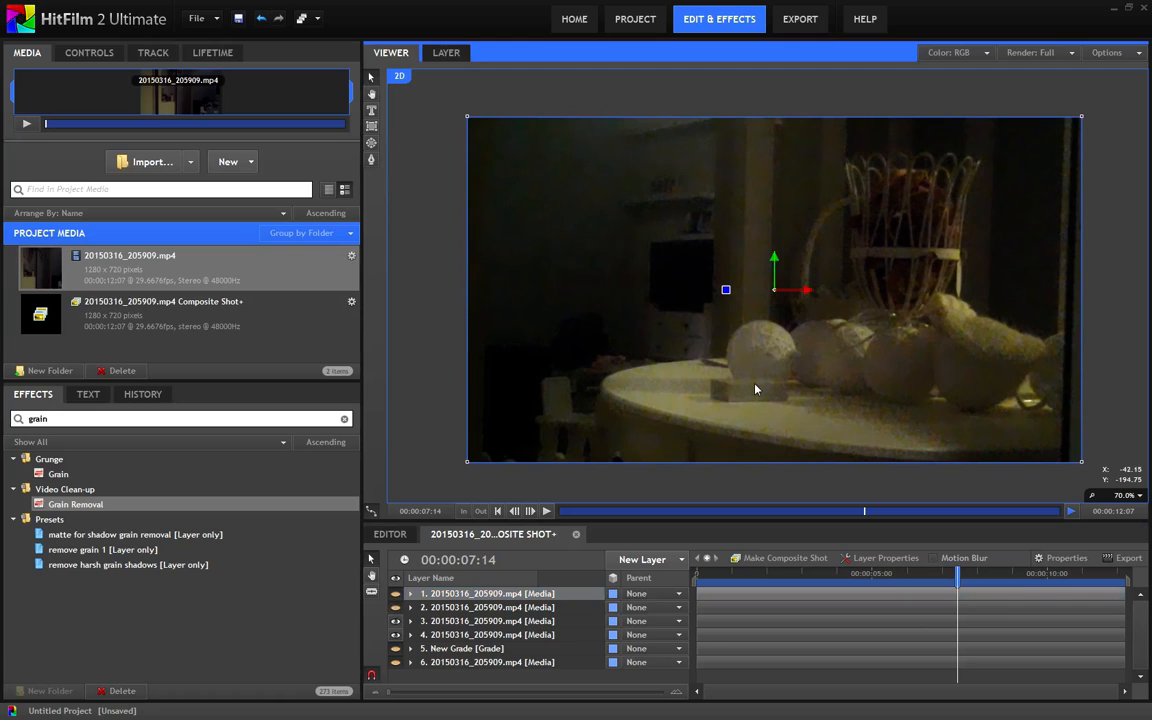